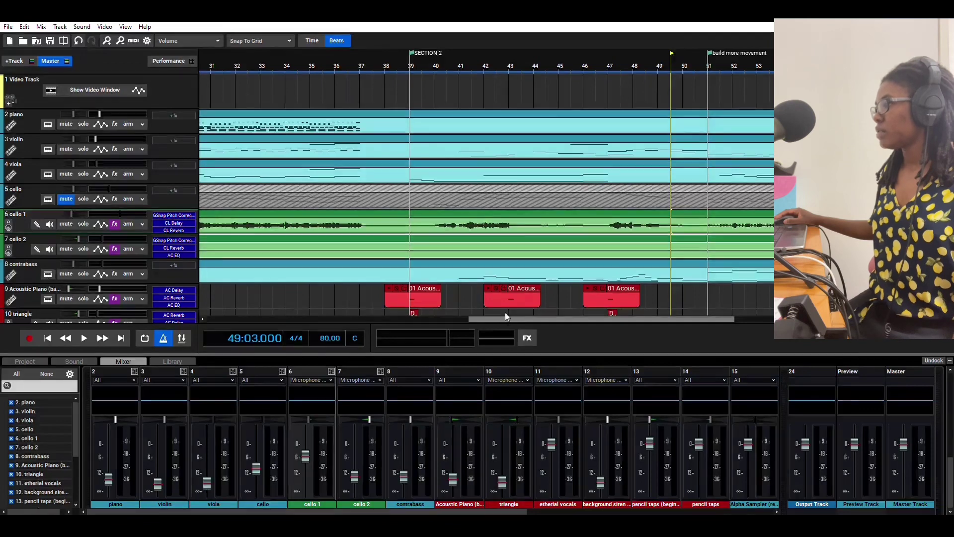
Play the passage leading into SECTION 2, stop playback, and undock the mixer from the main window
left_click(84, 338)
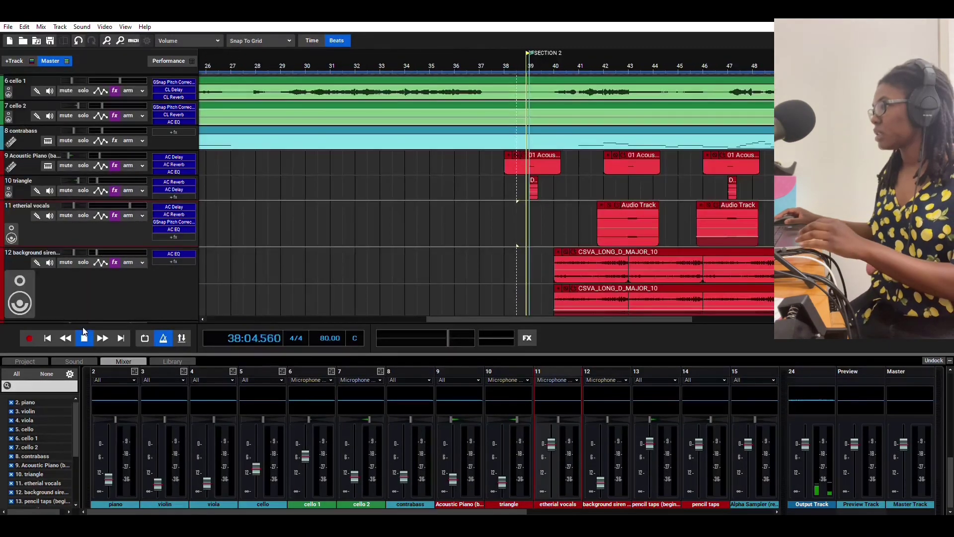
left_click(84, 336)
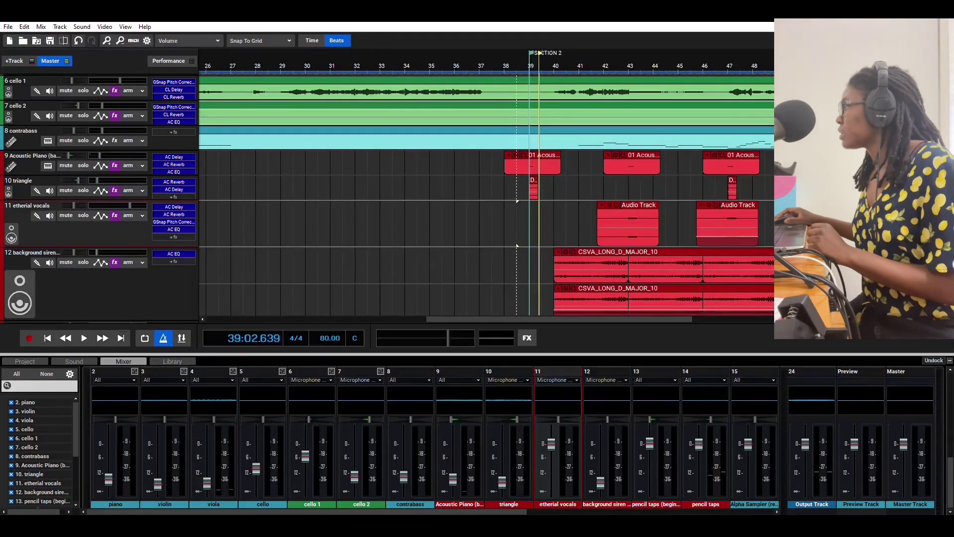
left_click(935, 357)
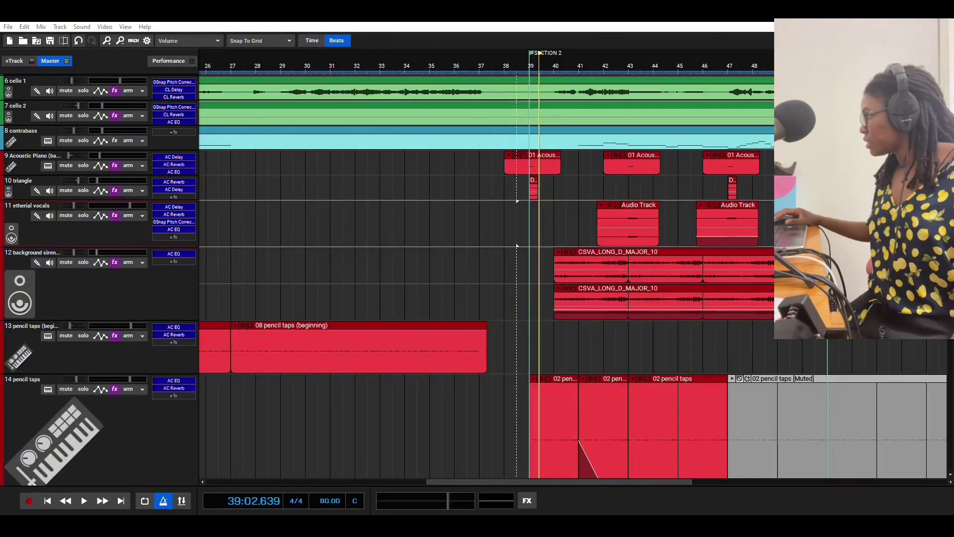
Play the song from measure 36 and review the percussion and effects tracks around SECTION 2
scroll(497, 274, "down", 10)
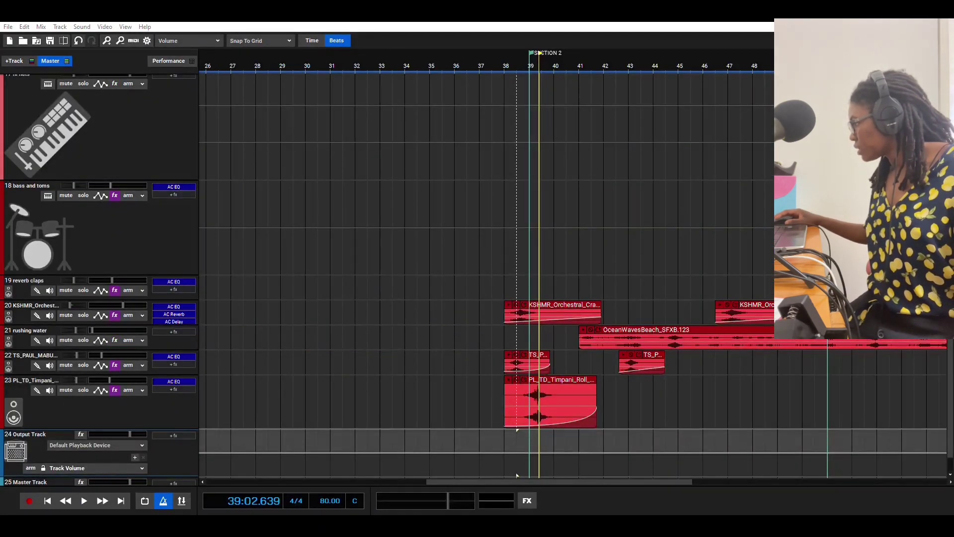
left_click(453, 53)
left_click(82, 492)
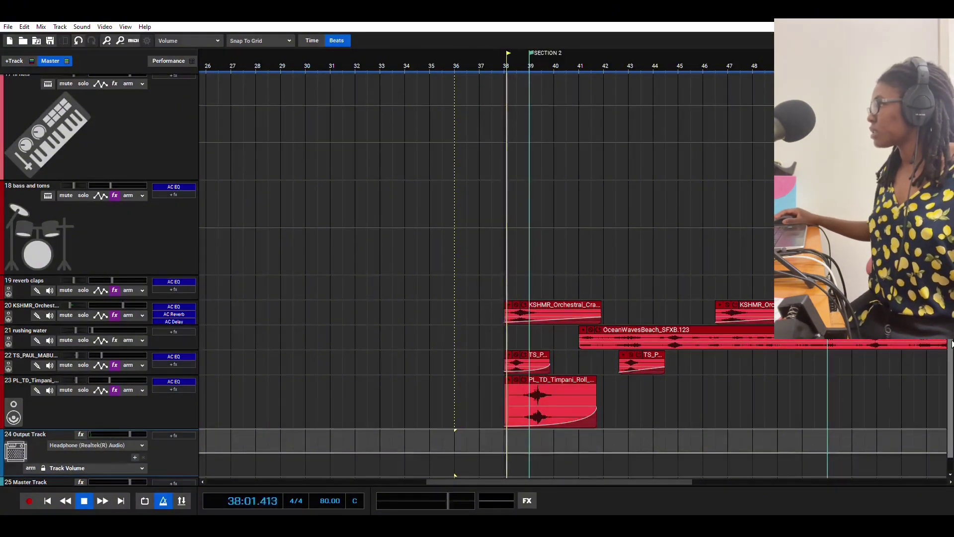
scroll(477, 268, "down", 2)
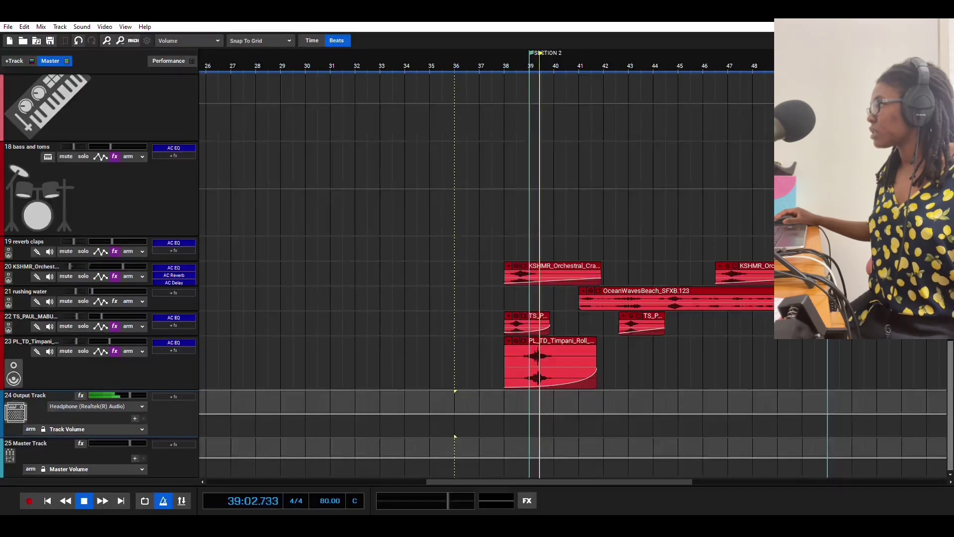
scroll(478, 269, "up", 2)
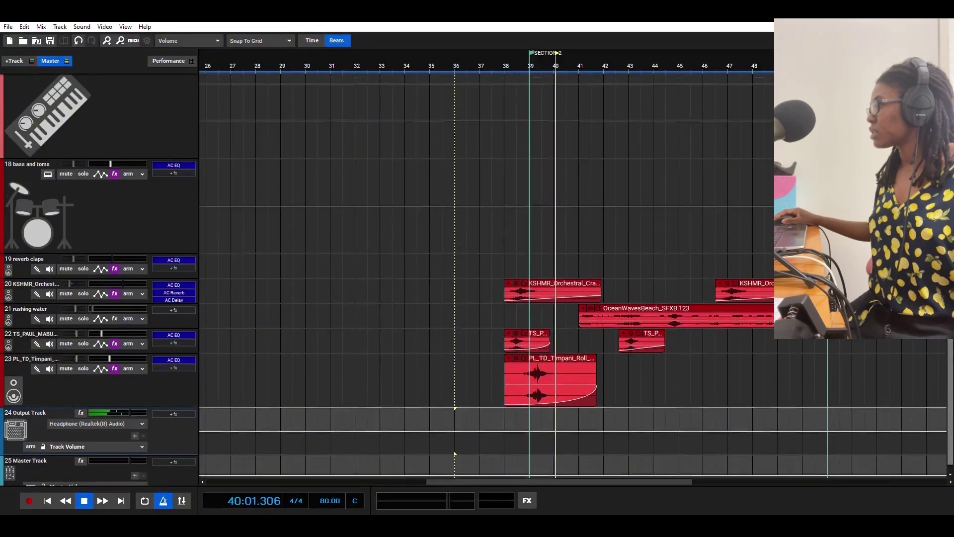
scroll(477, 269, "up", 4)
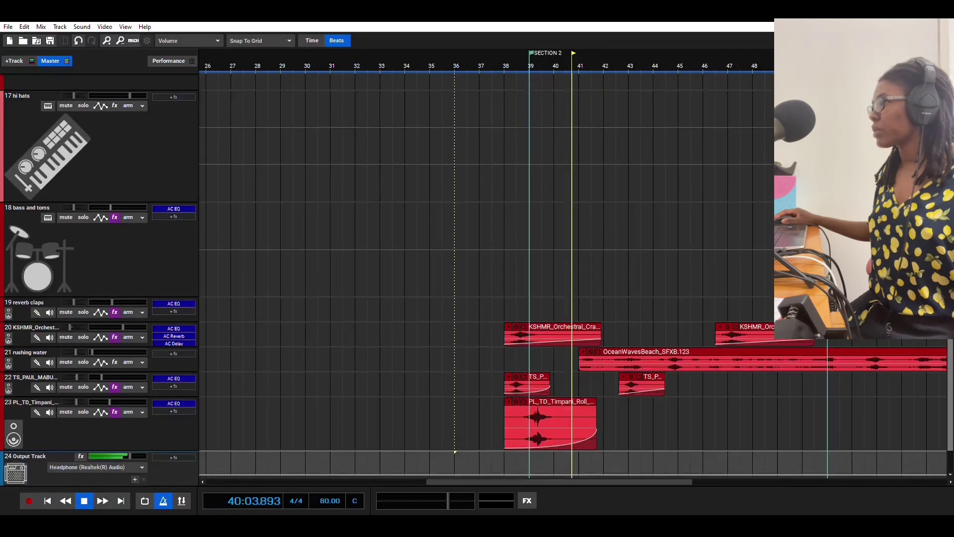
scroll(477, 269, "up", 7)
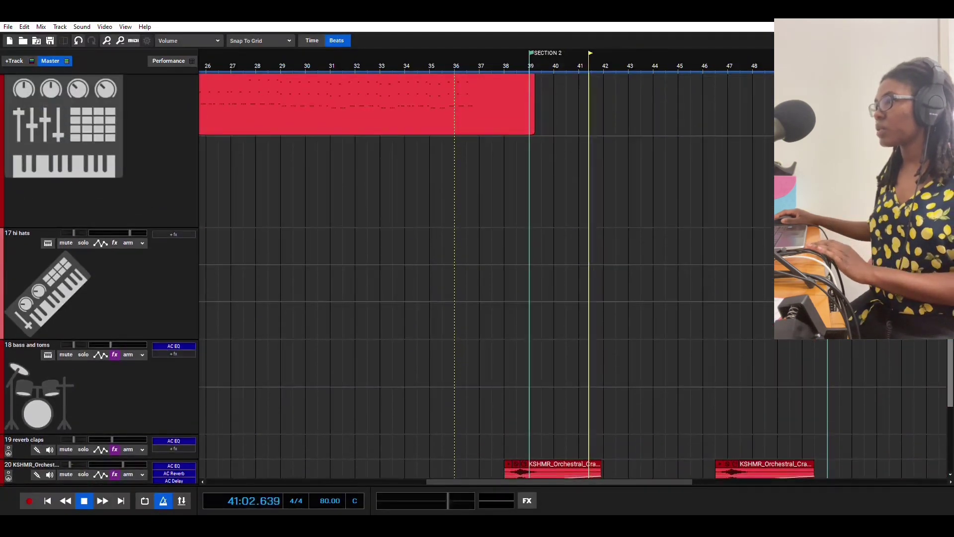
scroll(952, 389, "down", 10)
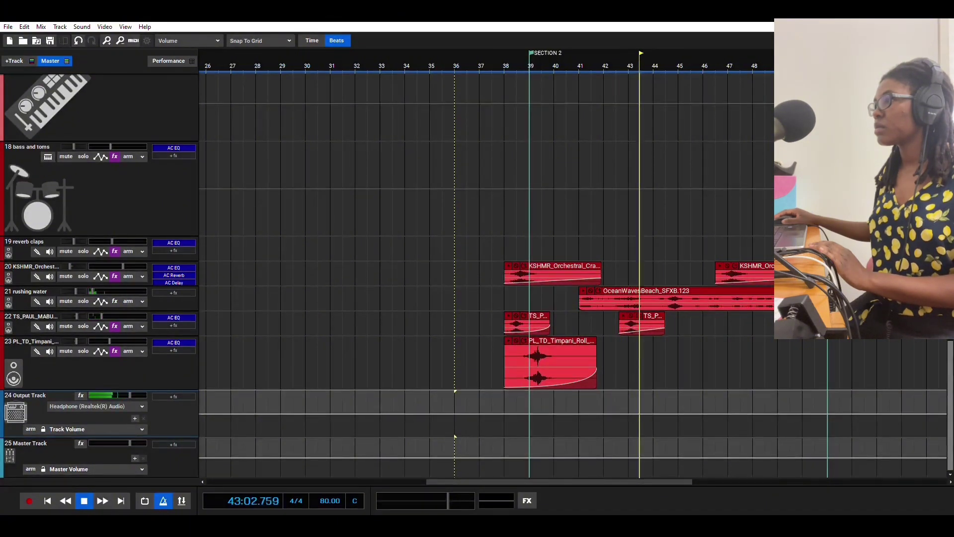
scroll(477, 269, "up", 8)
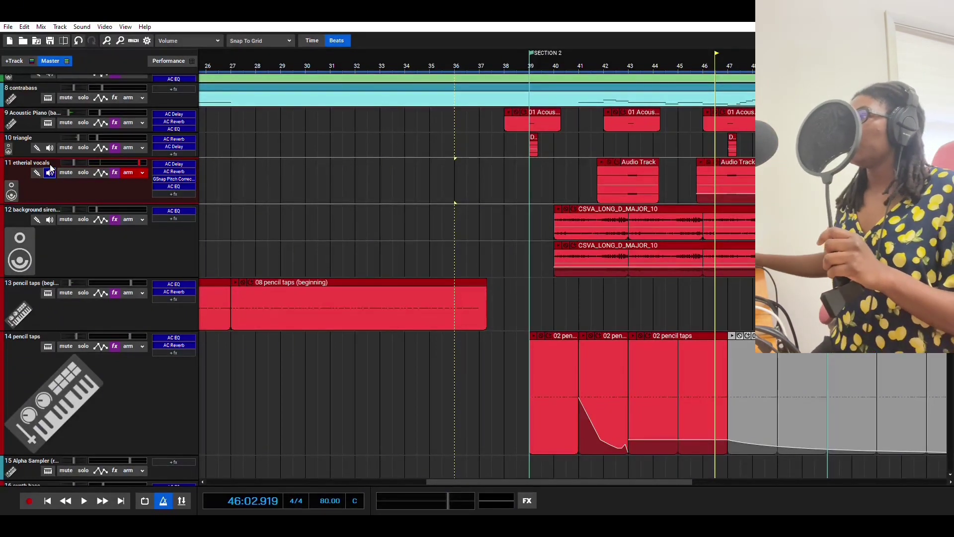
Enable input monitoring on the armed etherial vocals track and record a new vocal take from the start of the song
left_click(49, 169)
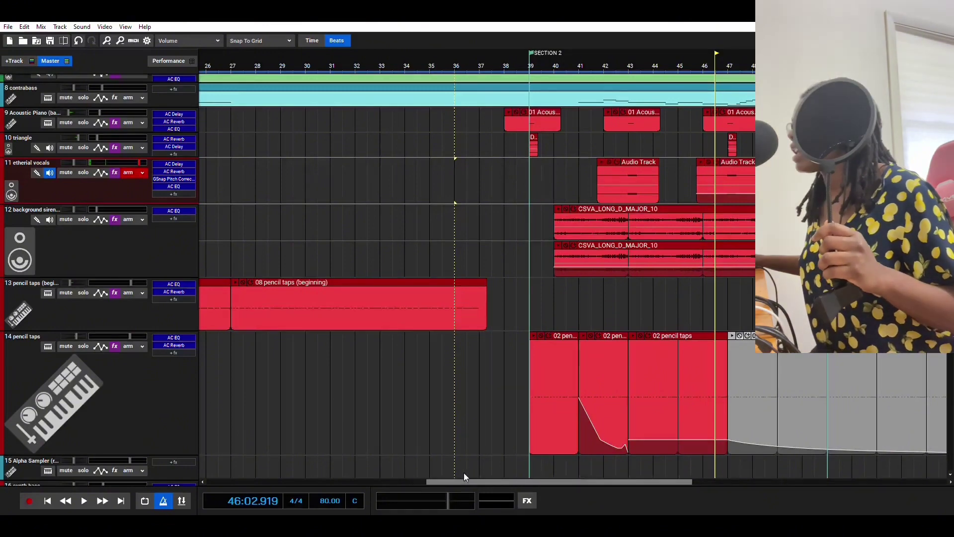
left_click_drag(464, 479, 206, 479)
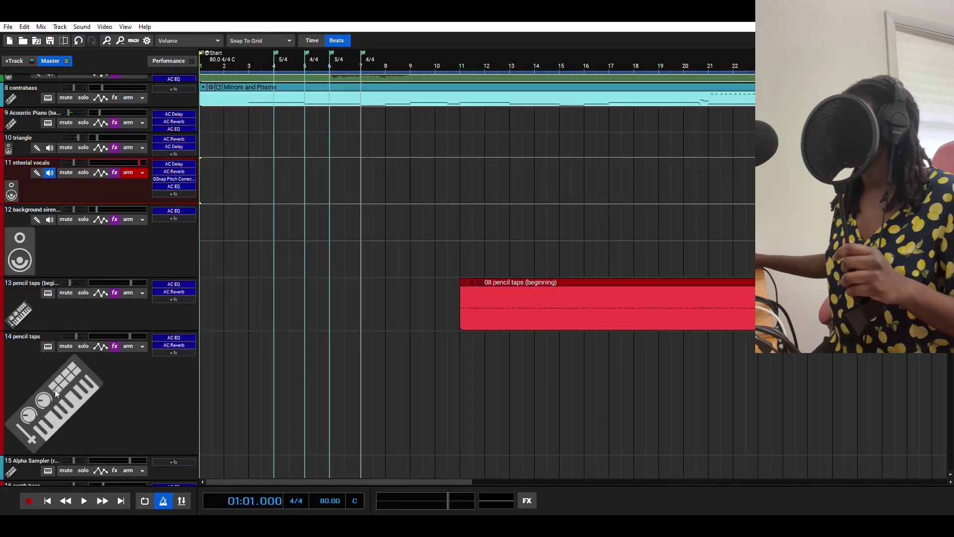
left_click(29, 500)
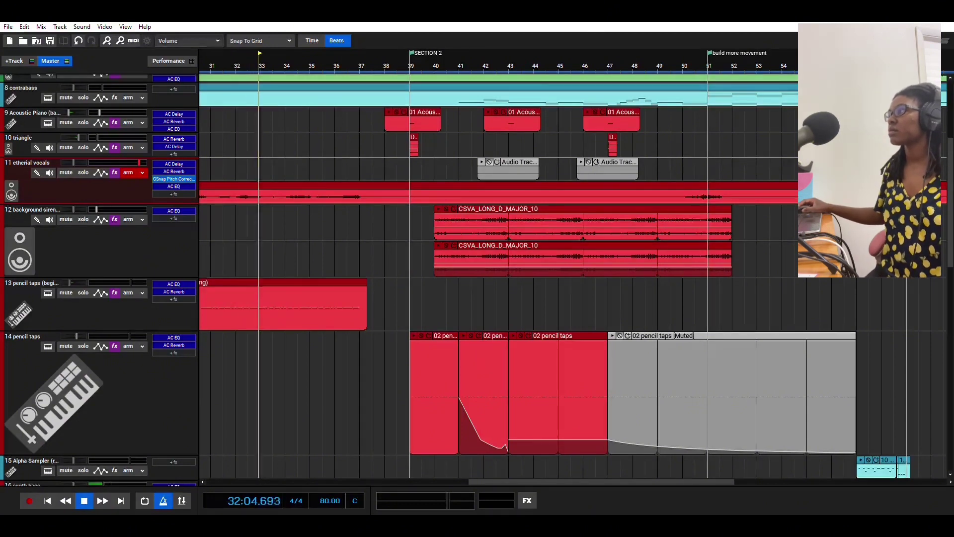
Solo the etherial vocals track, listen to the new take from about measure 31, and release the solo
left_click(86, 499)
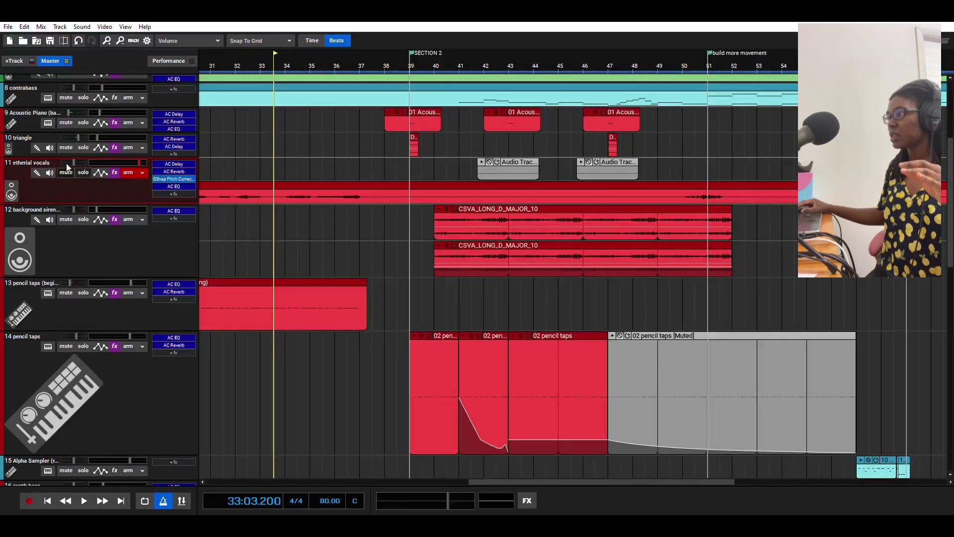
left_click(83, 173)
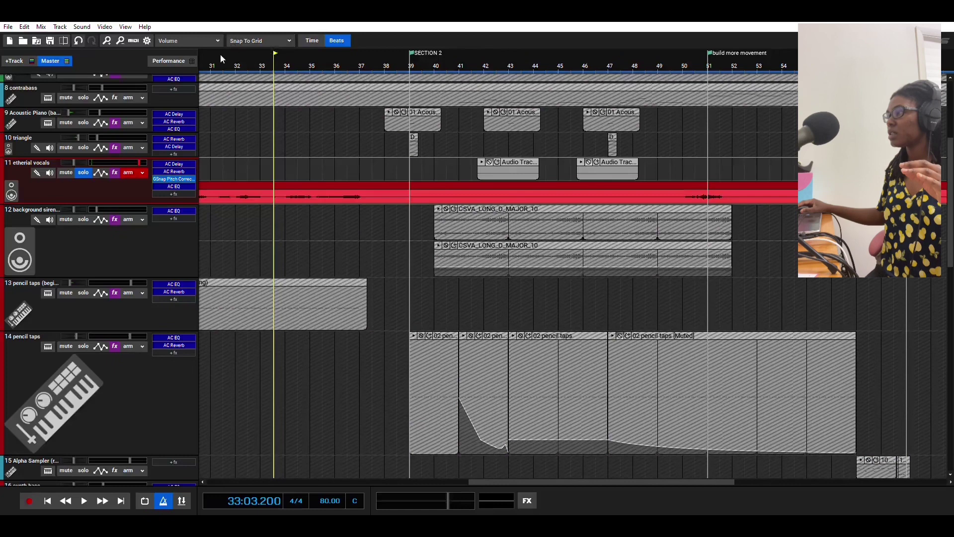
key("space")
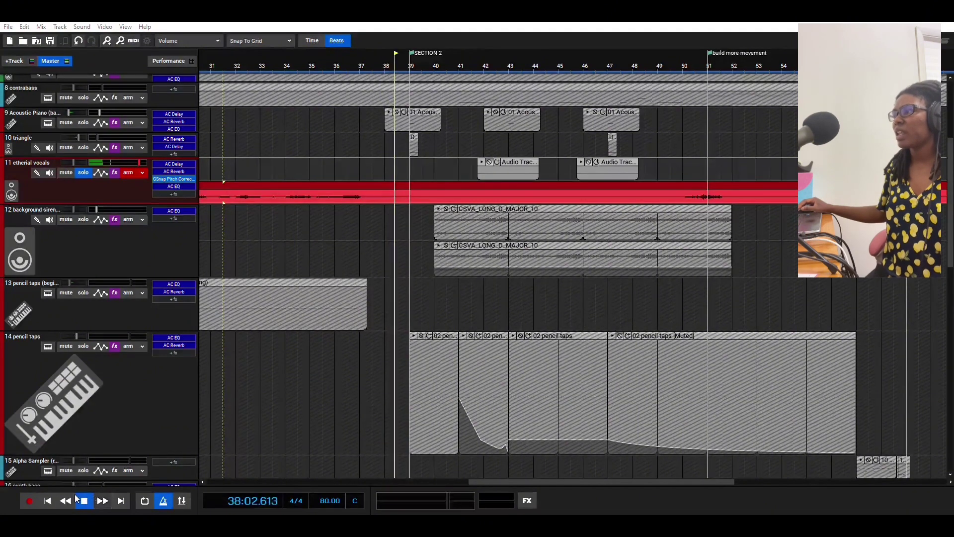
left_click(86, 501)
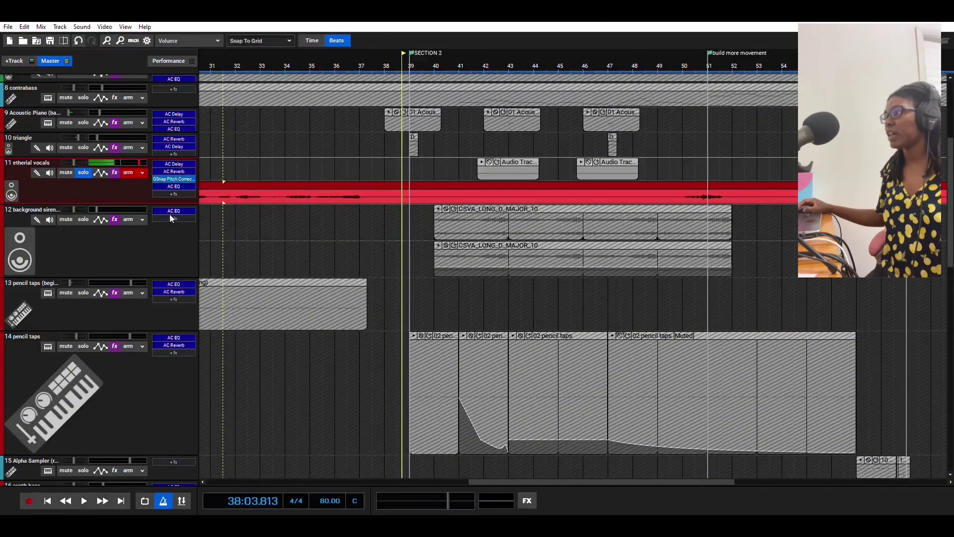
left_click(84, 172)
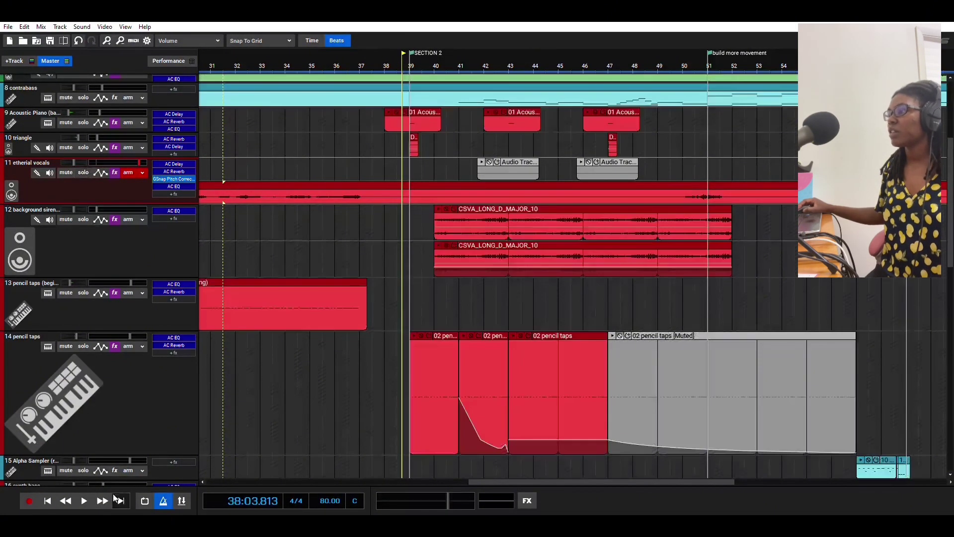
Play the full mix from measure 32 into the start of SECTION 2 and stop
left_click(82, 499)
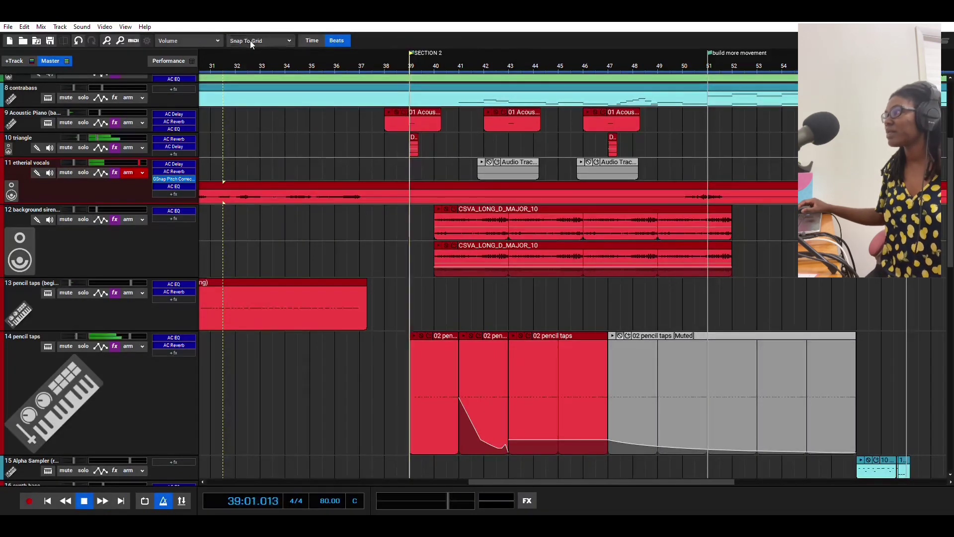
left_click(239, 54)
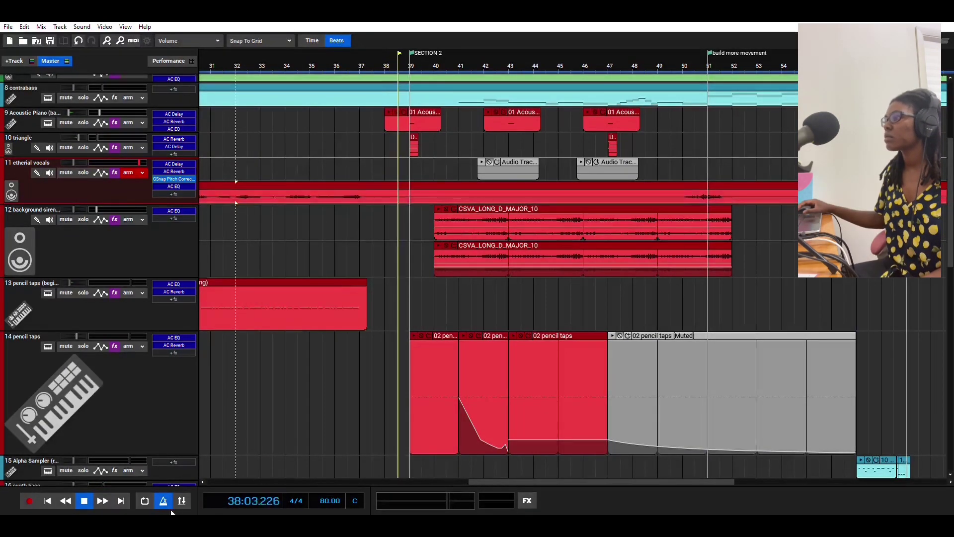
left_click(84, 498)
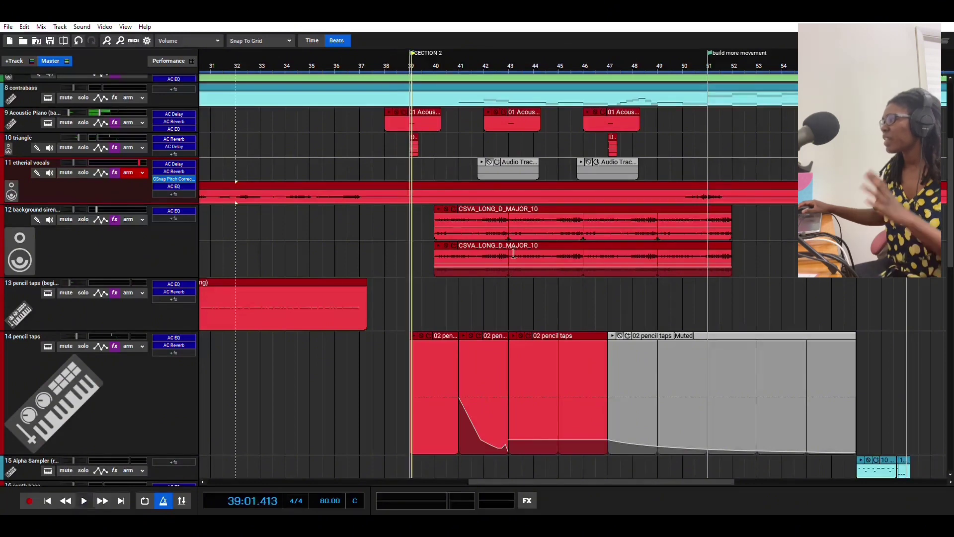
Play the orchestral crash, TS_PAUL_MABU and timpani roll clips from measure 38 to the SECTION 2 marker
left_click_drag(950, 223, 946, 414)
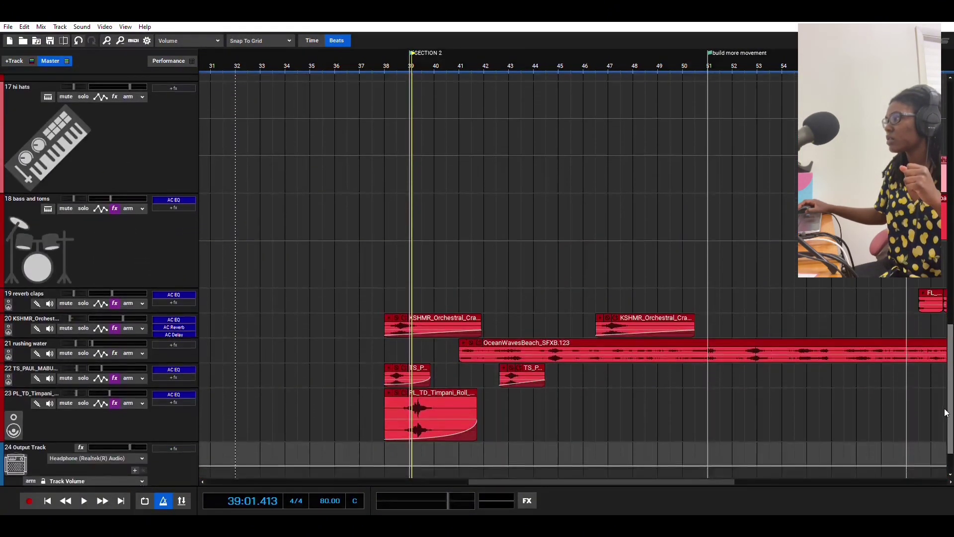
left_click(382, 60)
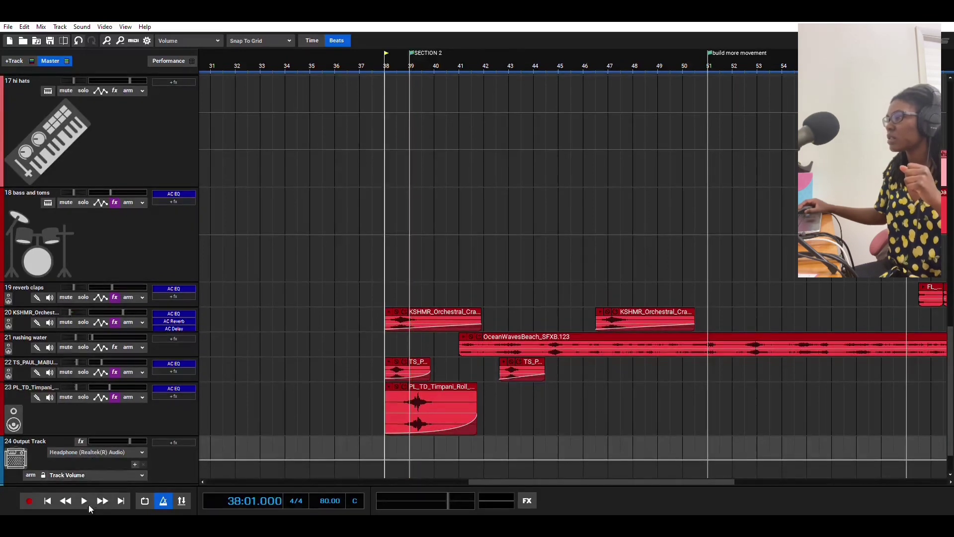
left_click(84, 500)
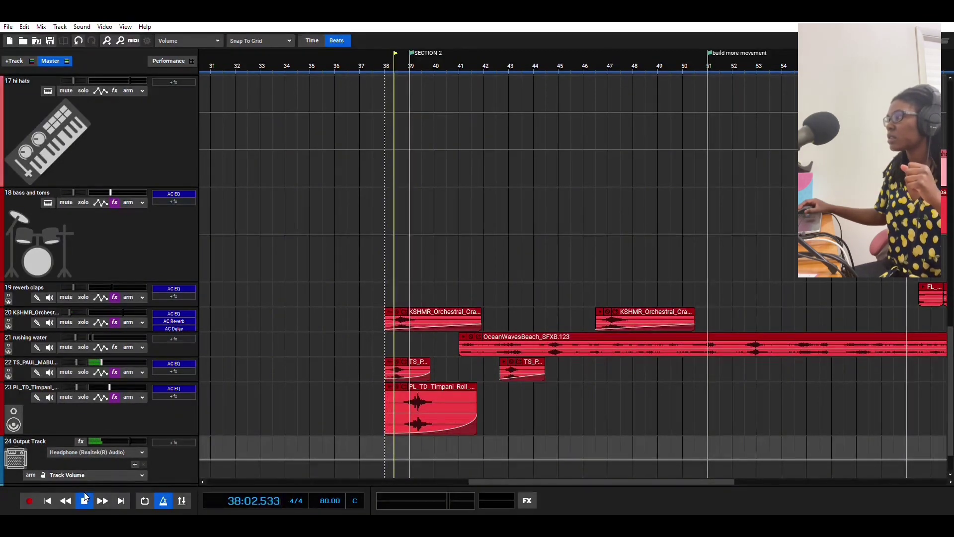
left_click(84, 500)
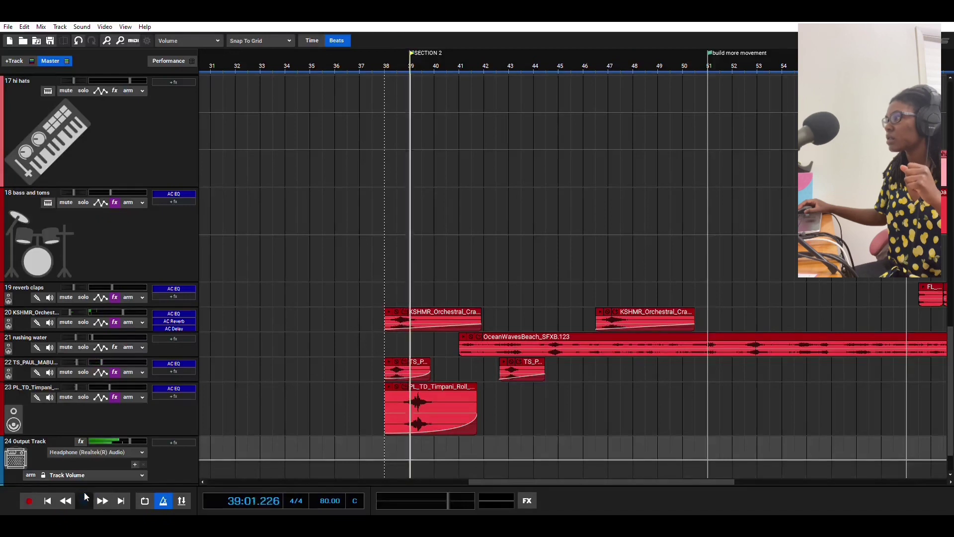
Move the first TS_PAUL_MABU clip two beats later so its peak lines up with the SECTION 2 marker
scroll(443, 305, "up", 2)
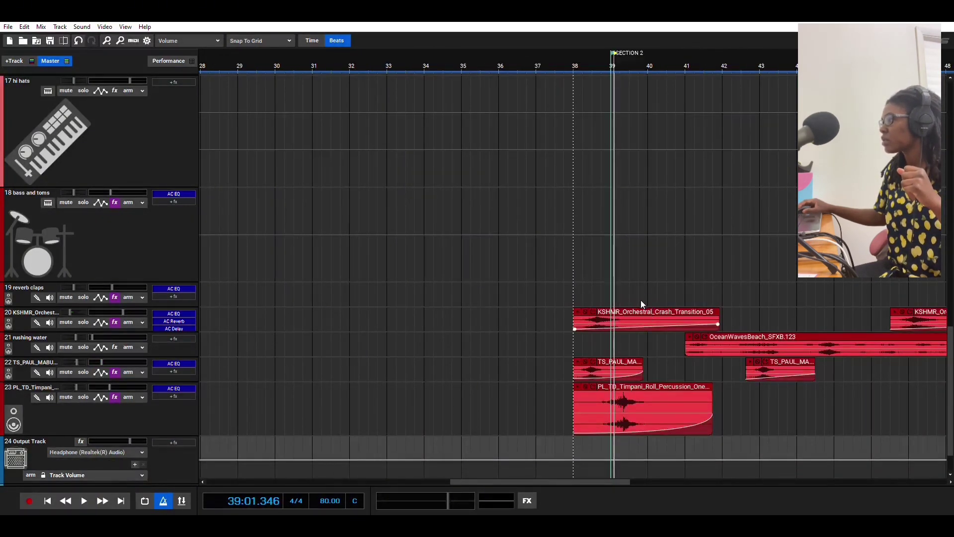
left_click(577, 353)
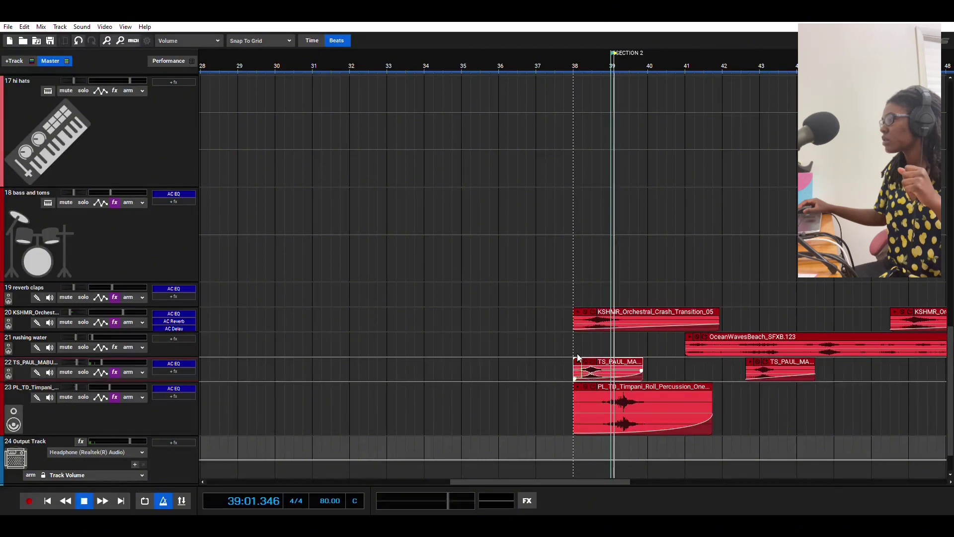
left_click(576, 299)
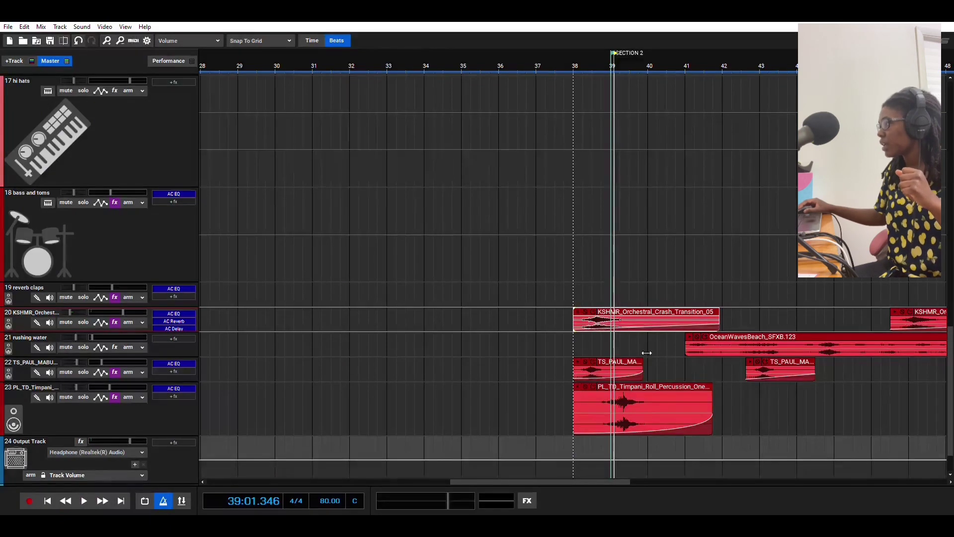
left_click_drag(619, 354, 640, 351)
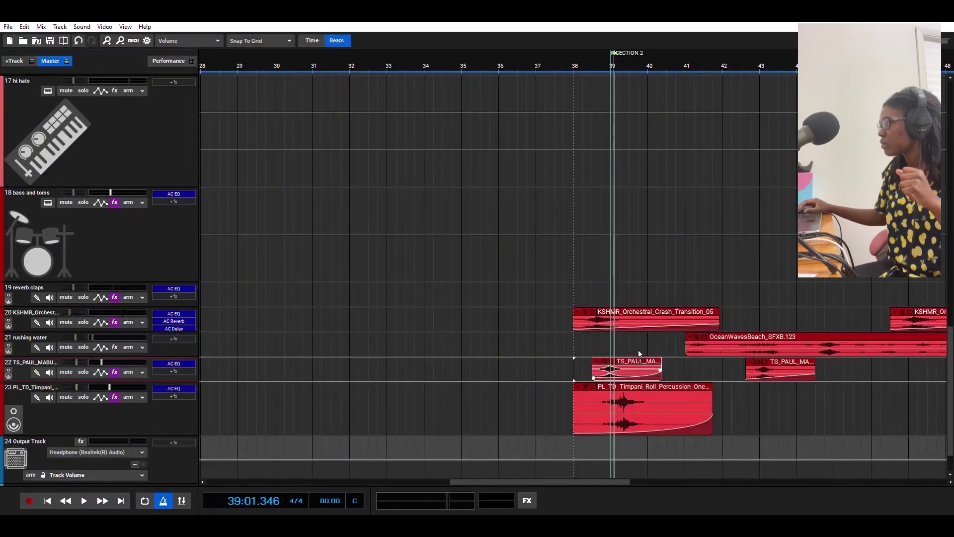
Move the timpani roll clip one beat earlier so its peak meets the SECTION 2 marker, and play the transition from measure 36
left_click(545, 53)
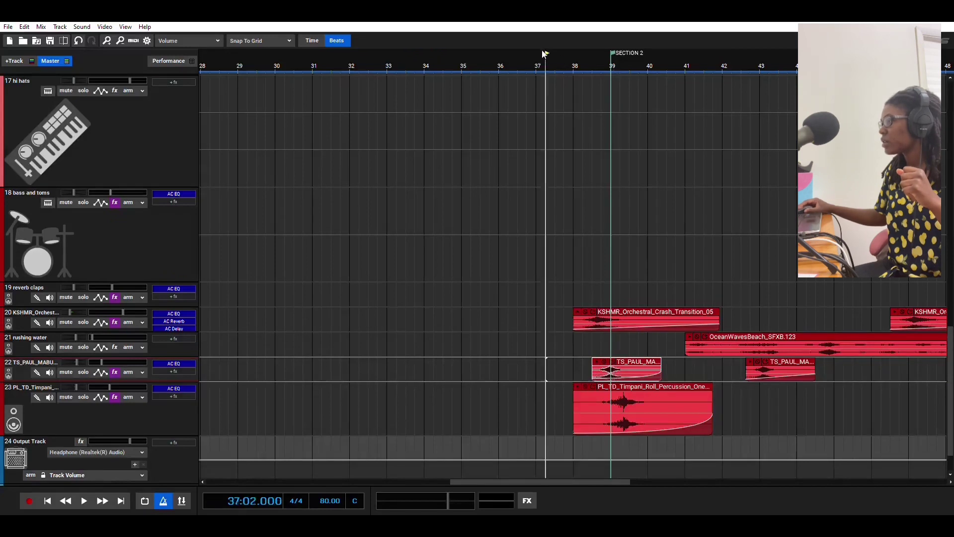
left_click(83, 499)
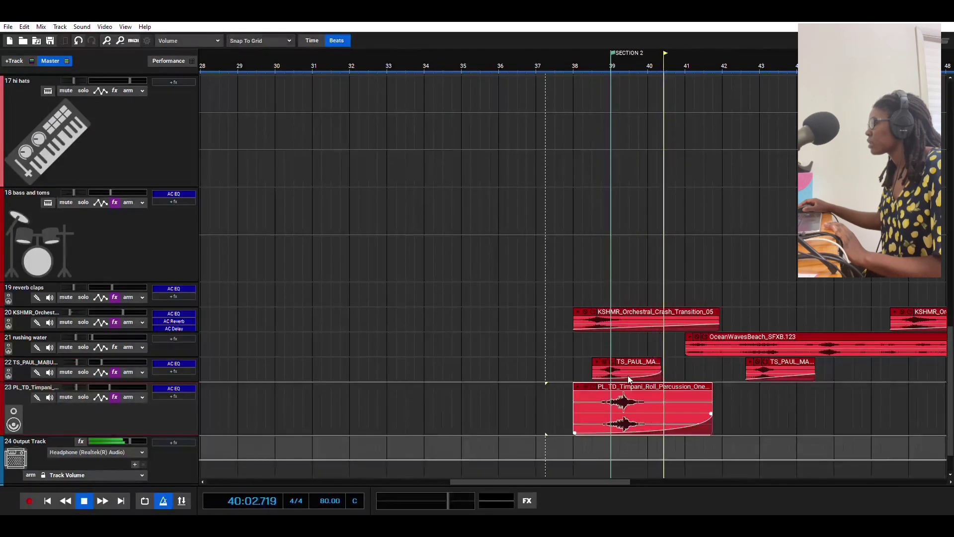
left_click_drag(628, 376, 624, 378)
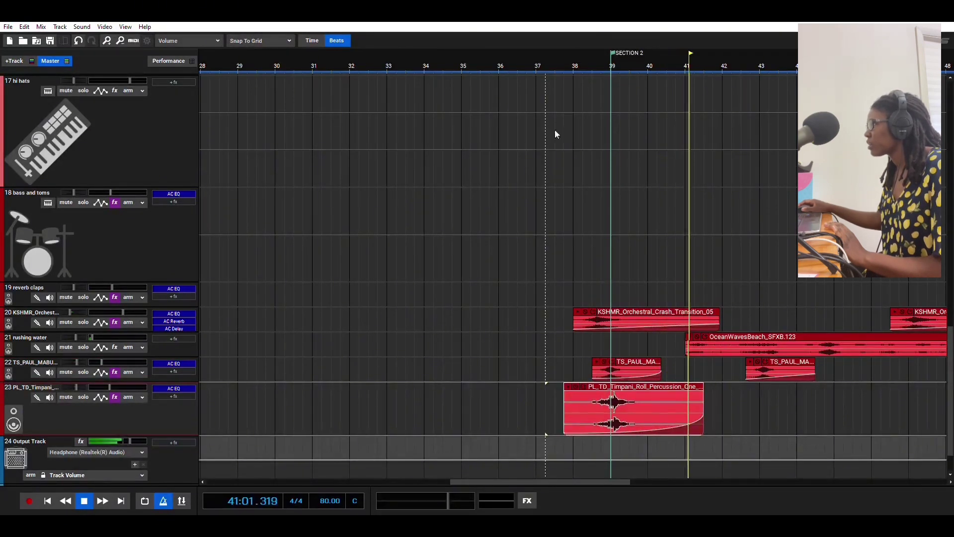
left_click(530, 61)
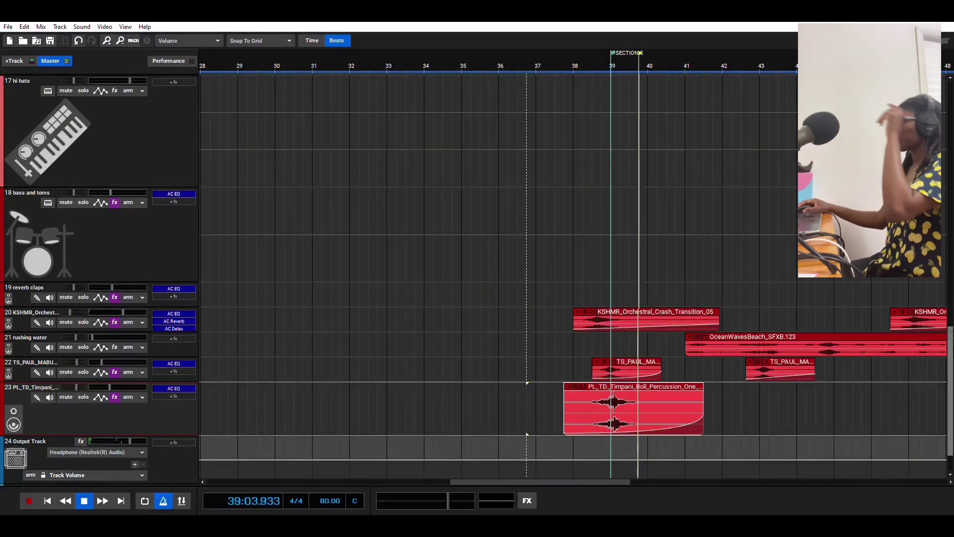
scroll(878, 355, "down", 1)
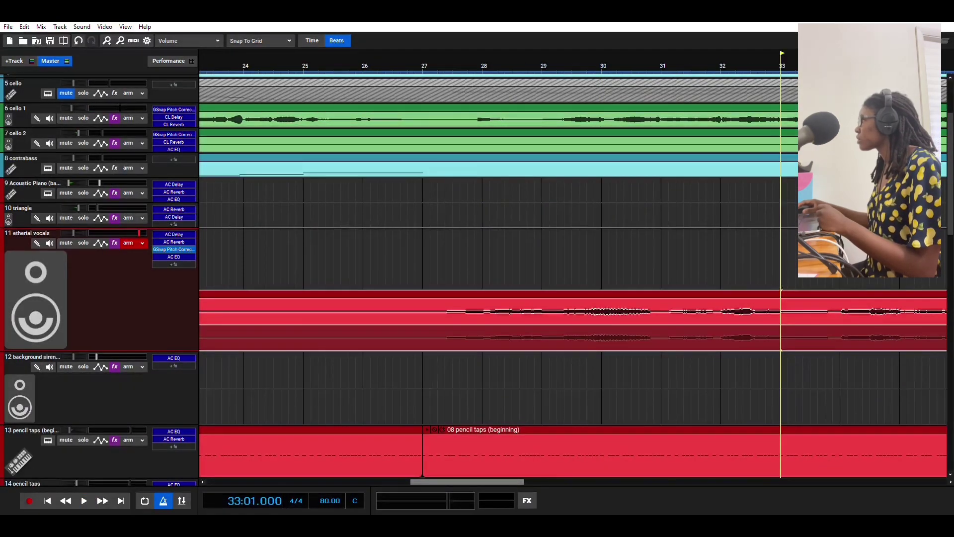
Split the etherial vocals clip at measure 33 and at measure 32
left_click(692, 301)
key("ctrl+t")
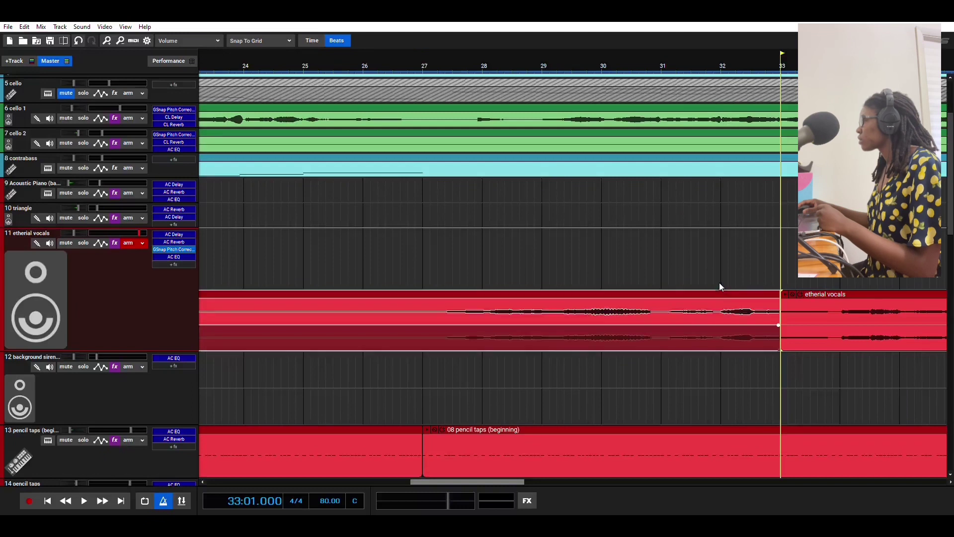
left_click(720, 284)
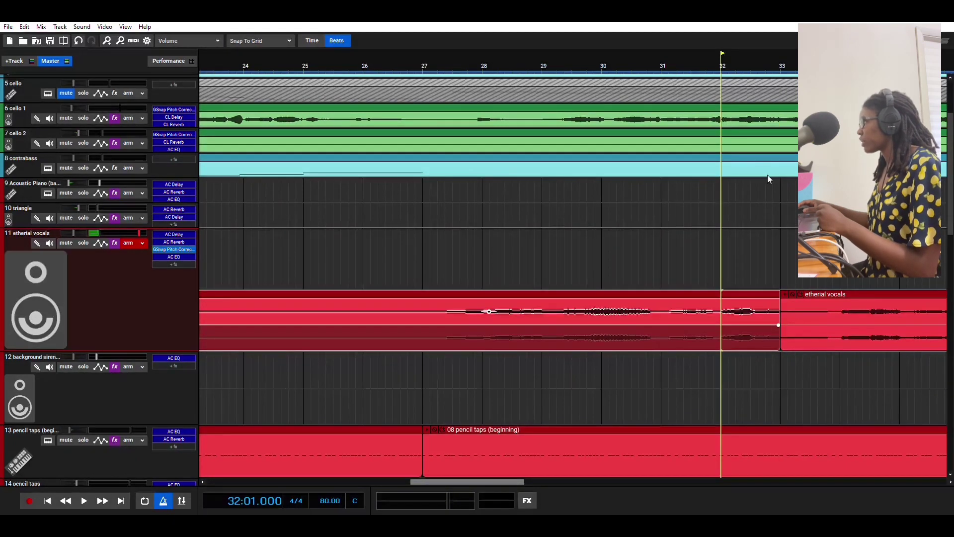
key("ctrl+t")
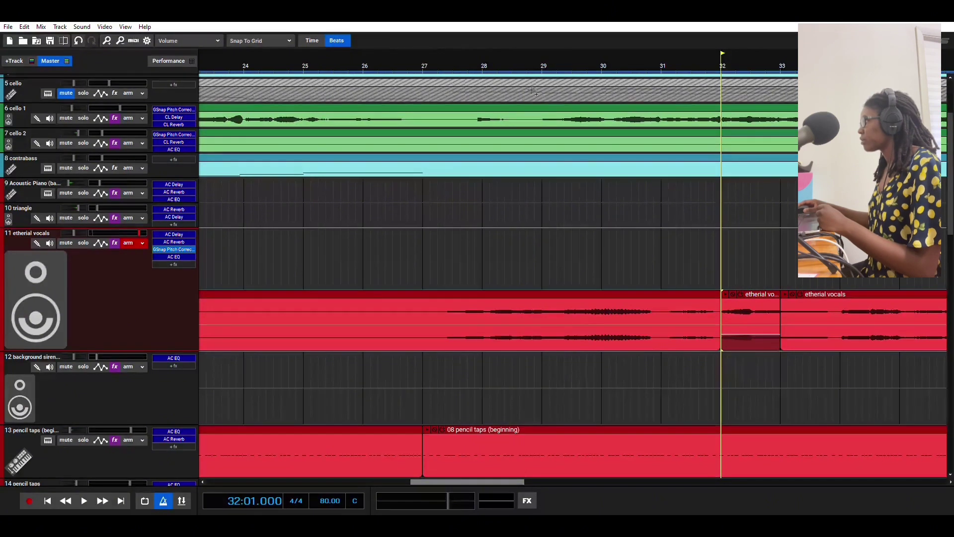
Play the vocals from measure 28 beat 3 and lower the clip volume of the piece between measures 32 and 33
left_click(513, 51)
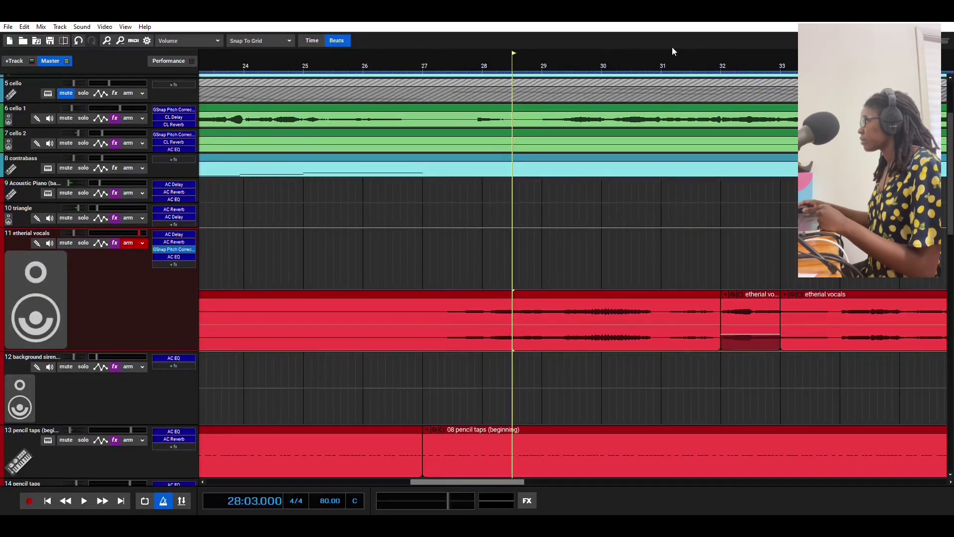
left_click(86, 495)
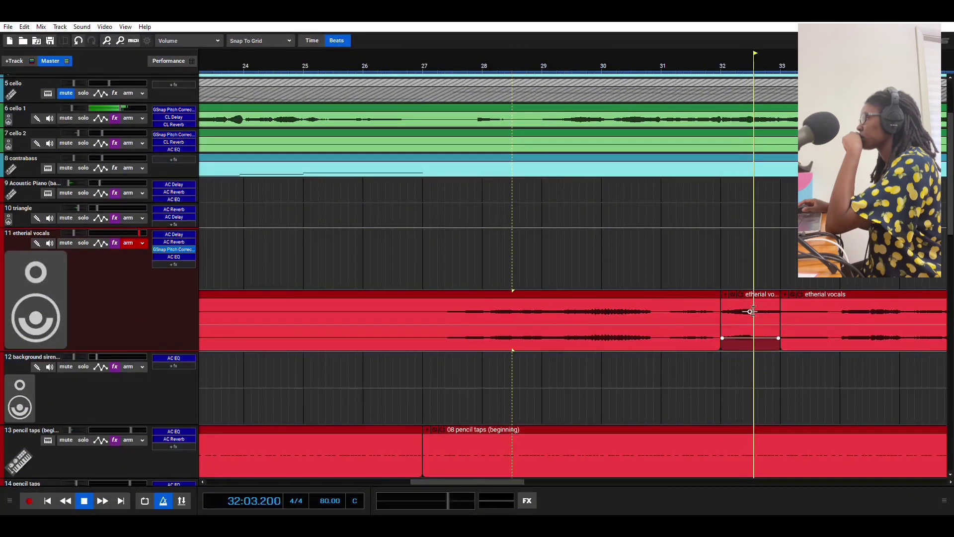
left_click(656, 254)
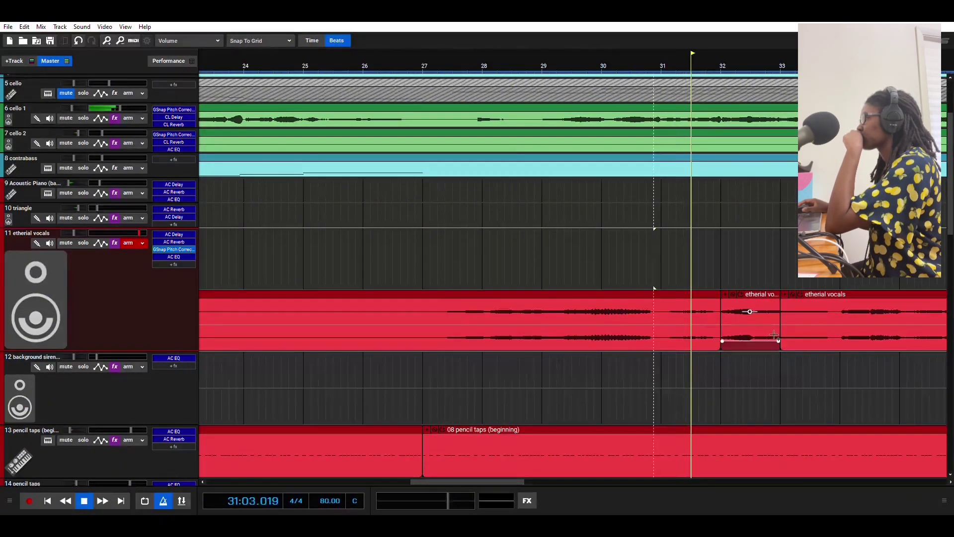
Split the etherial vocals just before measure 34 and at measure 35, lower that piece's volume, and play from measure 31
left_click(718, 324)
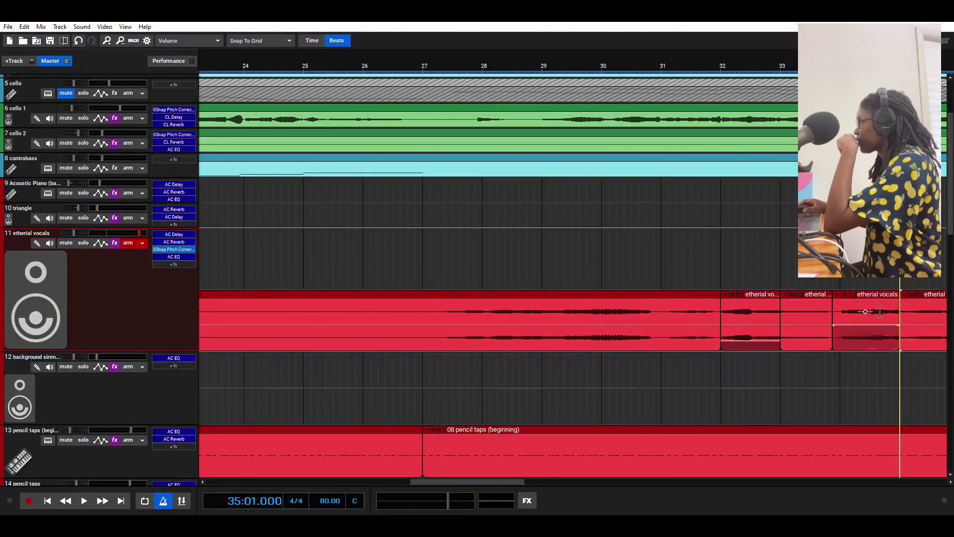
left_click(869, 311)
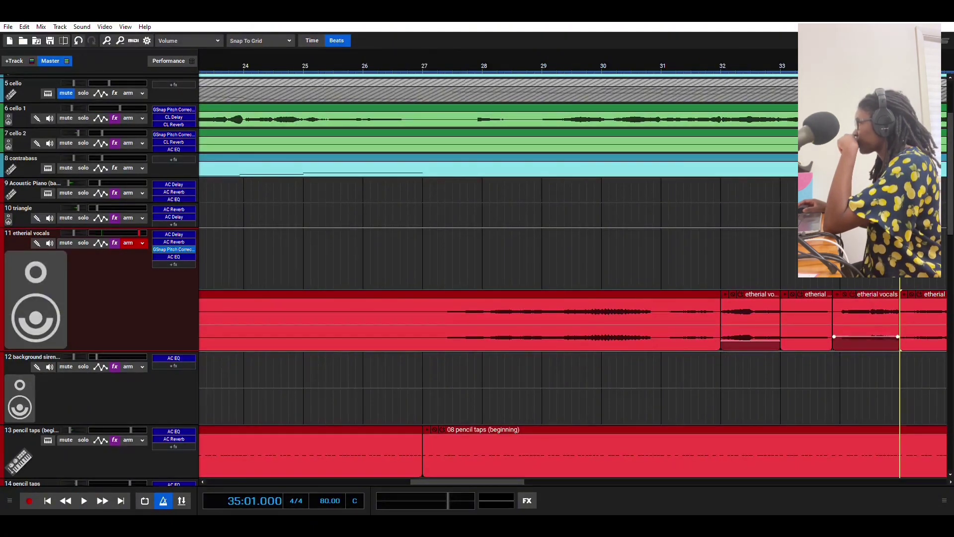
left_click(670, 66)
left_click(82, 499)
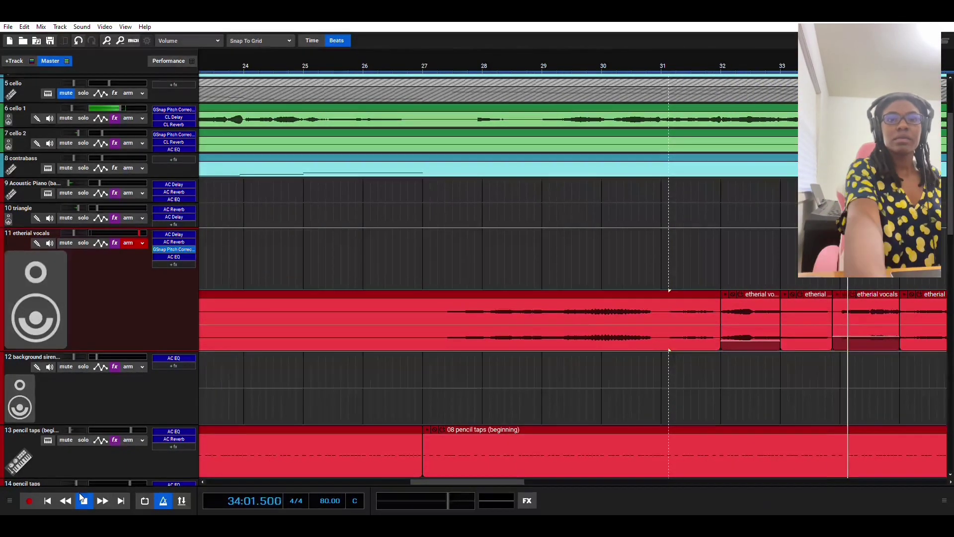
key("space")
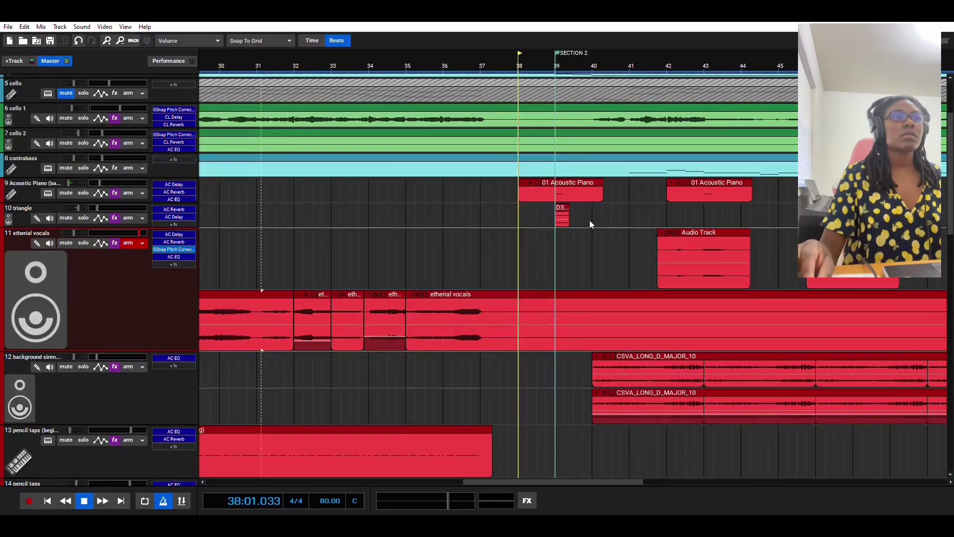
Split the last etherial vocals clip at measure 38 and about measure 49 beat 3, and delete the silent piece between the cuts
left_click(861, 294)
key("ctrl+t")
left_click(811, 292)
key("Delete")
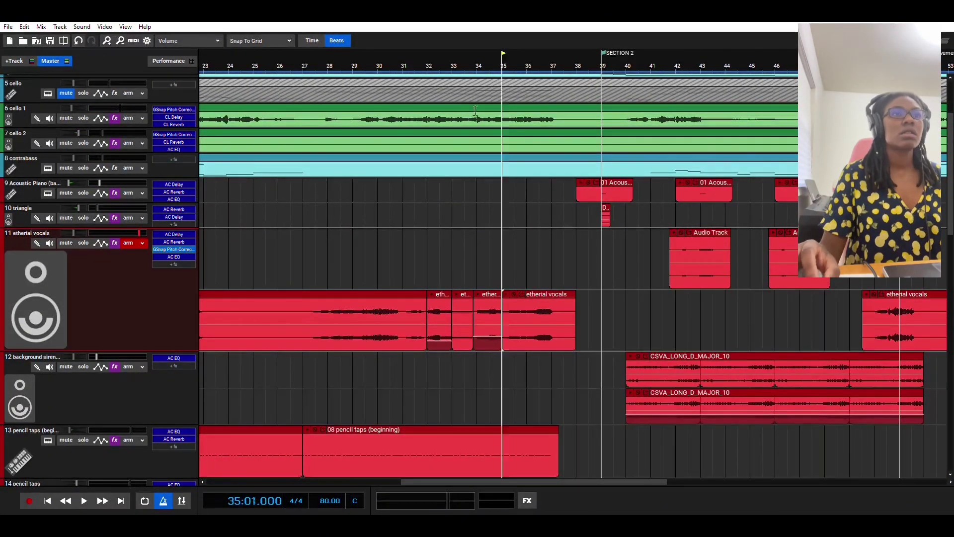
Play the mix from measure 31 into SECTION 2 while examining the percussion and effects tracks
scroll(811, 293, "down", 2)
scroll(811, 292, "down", 5)
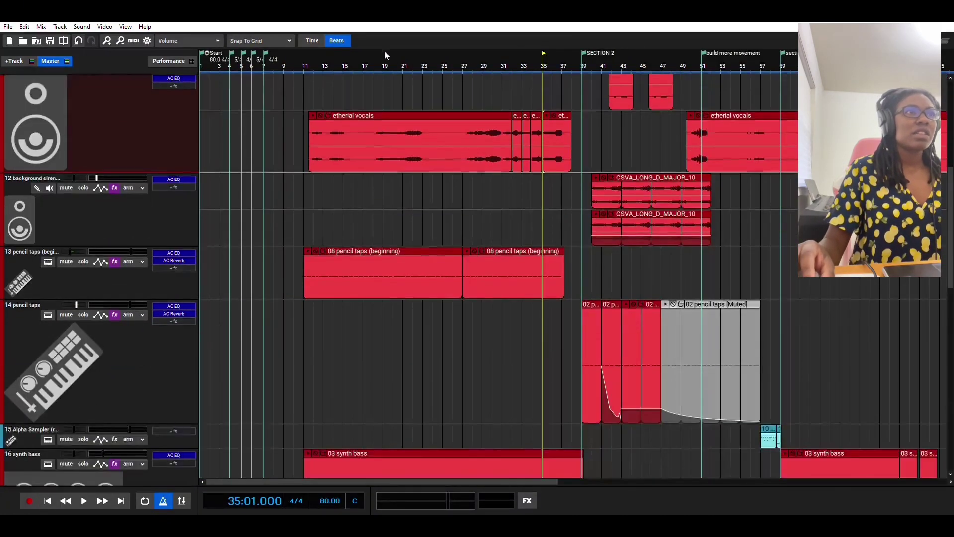
left_click(503, 56)
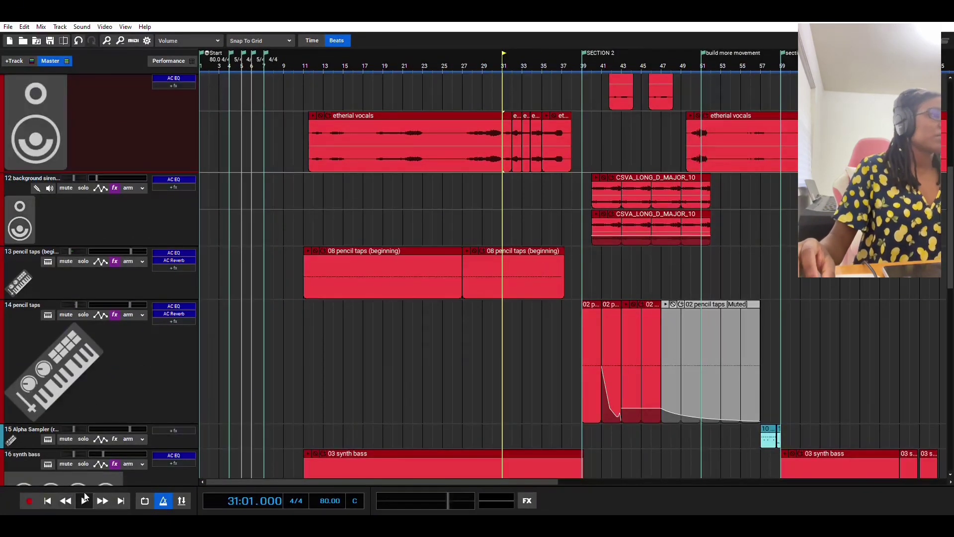
key("space")
scroll(952, 281, "down", 5)
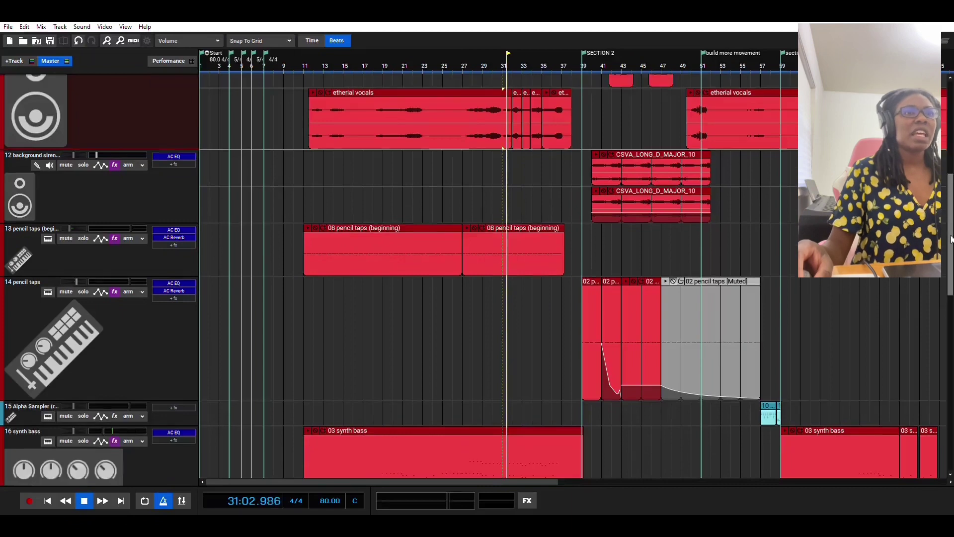
left_click_drag(952, 281, 943, 395)
scroll(943, 395, "up", 1)
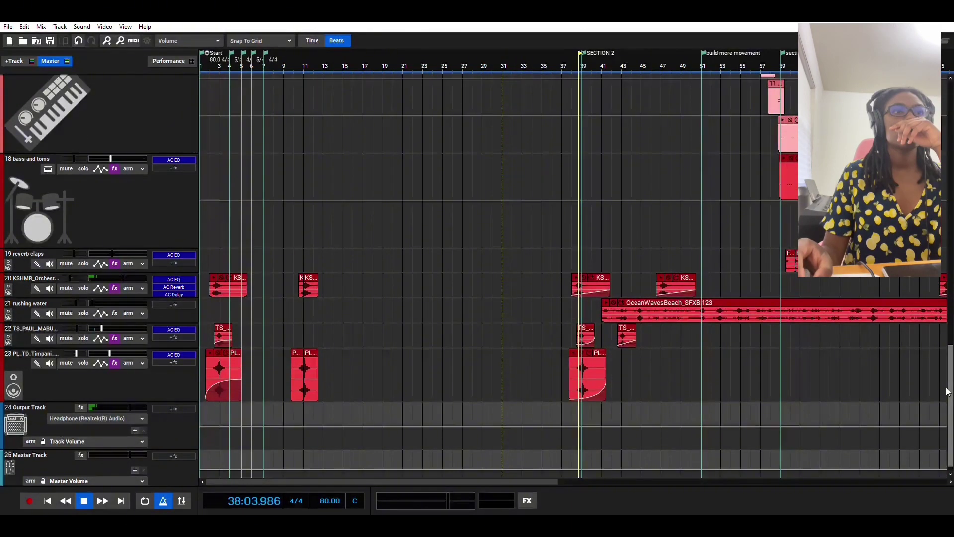
left_click_drag(947, 391, 937, 286)
scroll(925, 317, "down", 3)
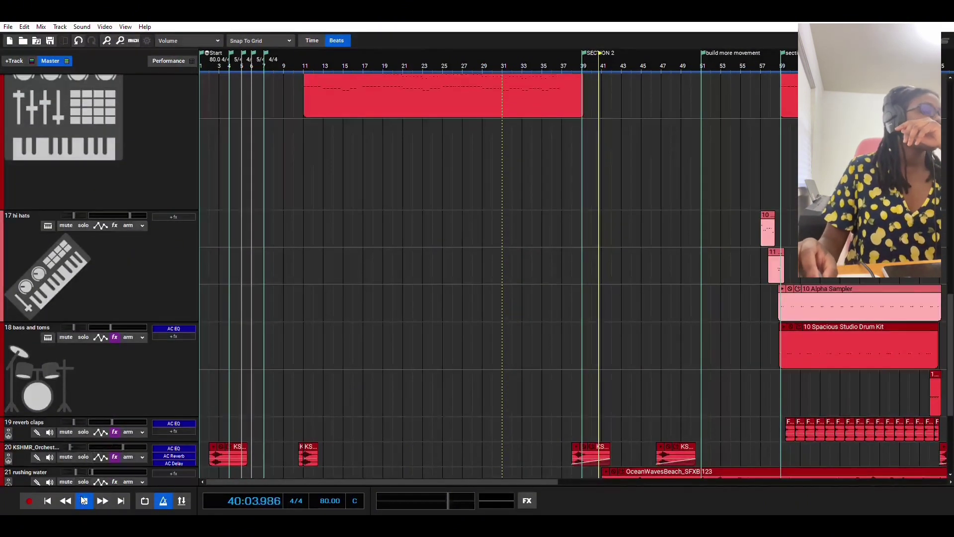
key("space")
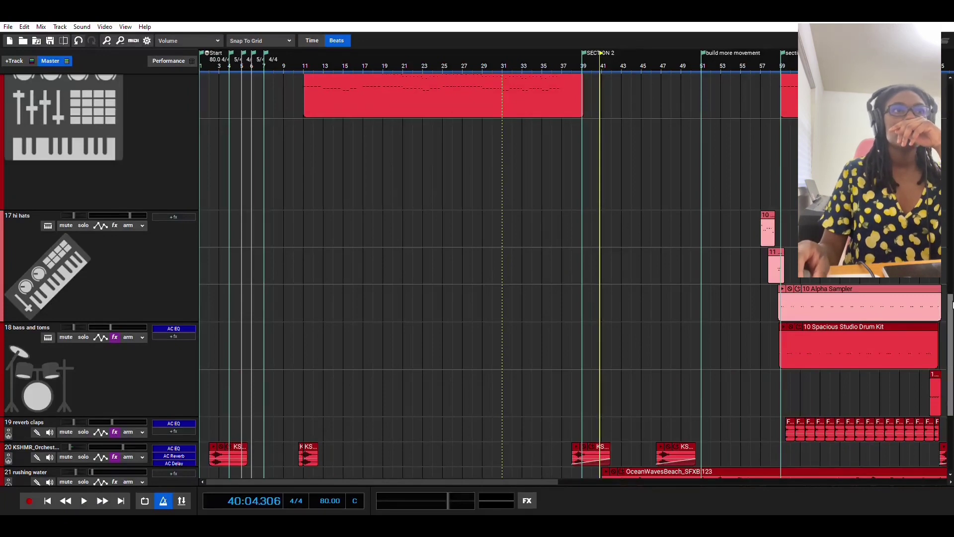
Turn off the AC Delay effect on the Acoustic Piano track and play from measure 37 beat 3 into SECTION 2
scroll(952, 304, "up", 4)
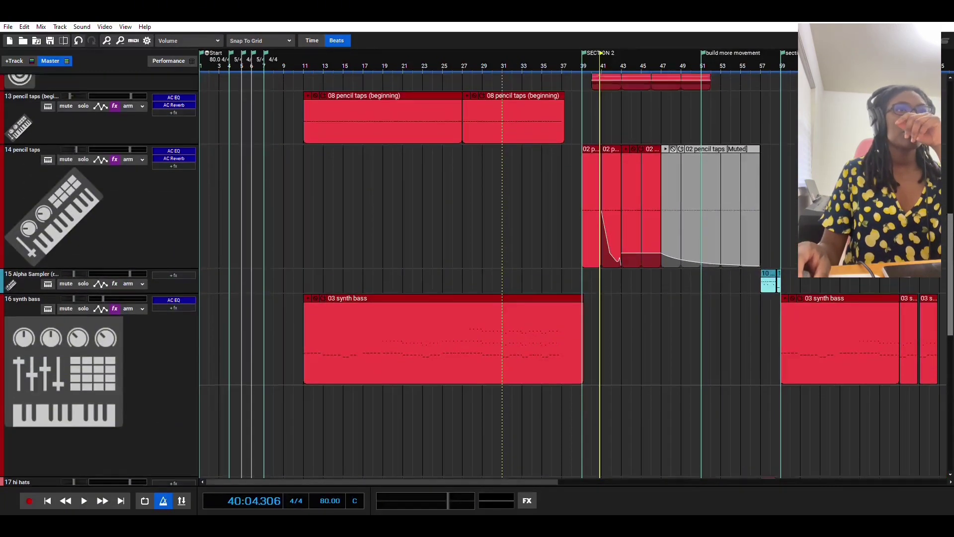
scroll(584, 306, "up", 5)
scroll(584, 305, "up", 3)
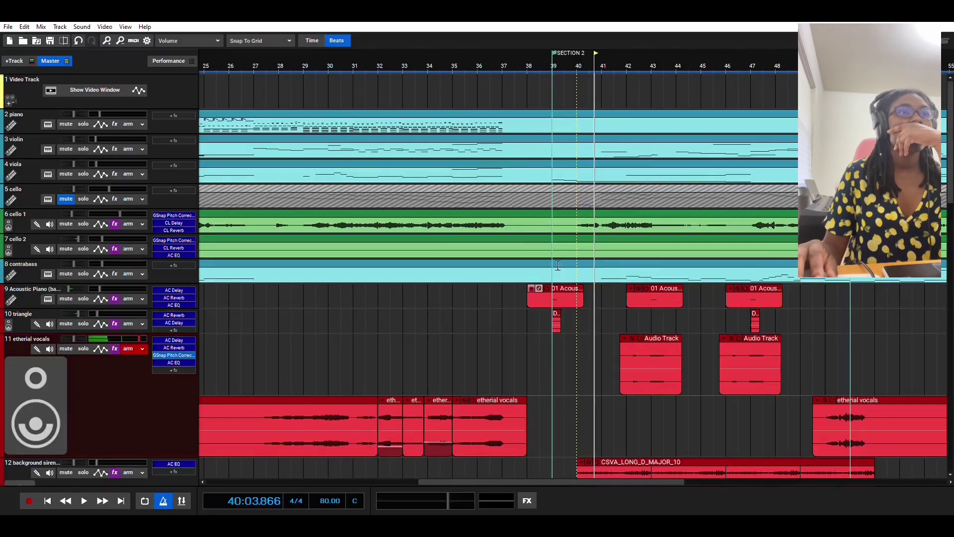
left_click(34, 290)
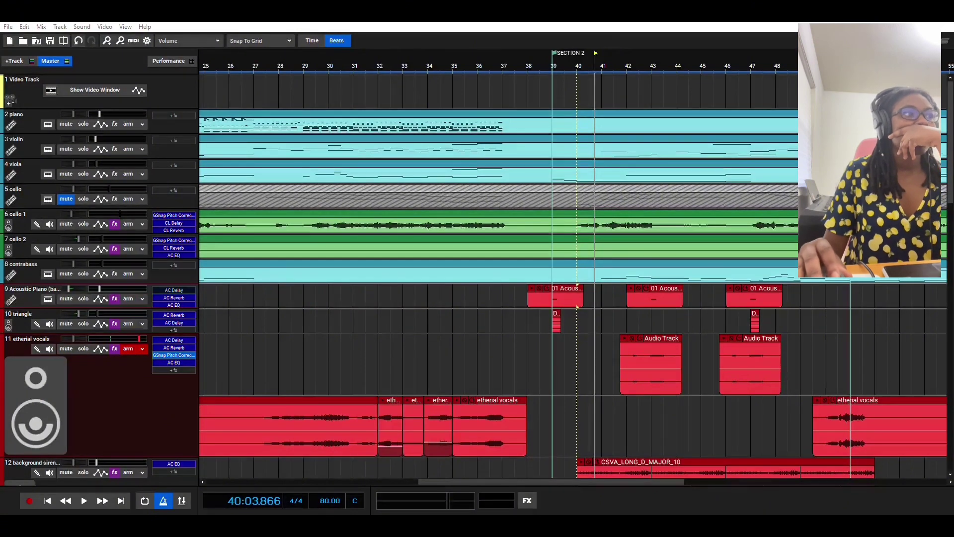
left_click(514, 65)
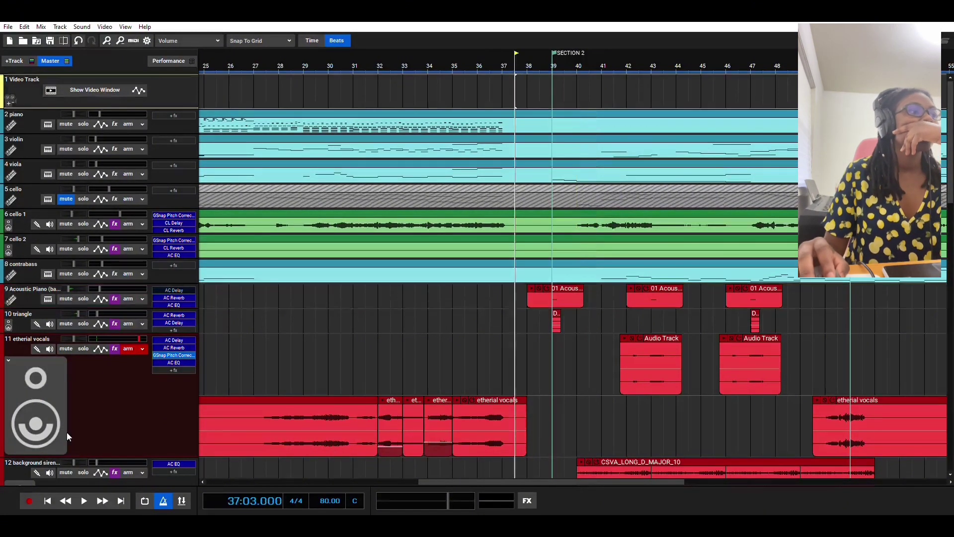
left_click(85, 502)
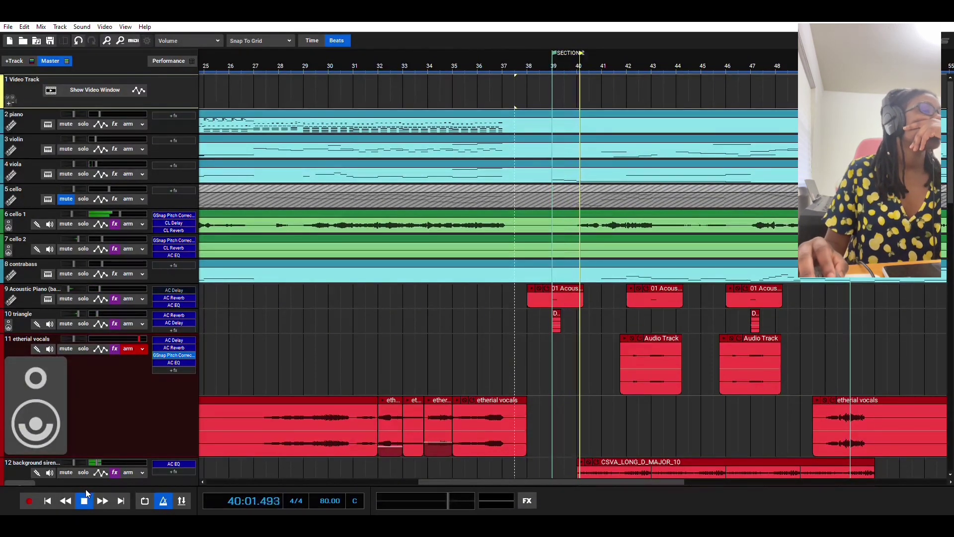
left_click(85, 489)
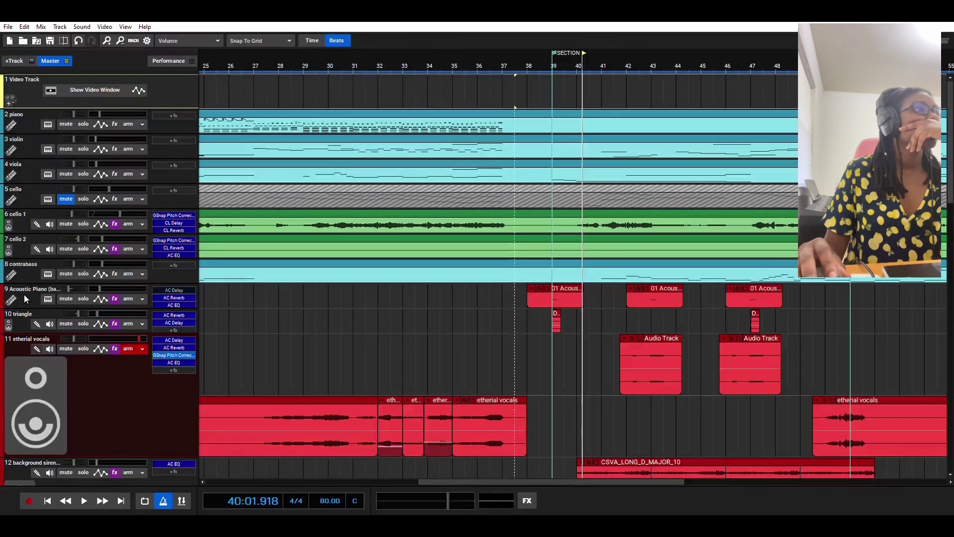
Turn off the AC Delay effect on the triangle track and play from measure 36 beat 3 into SECTION 2 with the Acoustic Piano unmuted
left_click(66, 298)
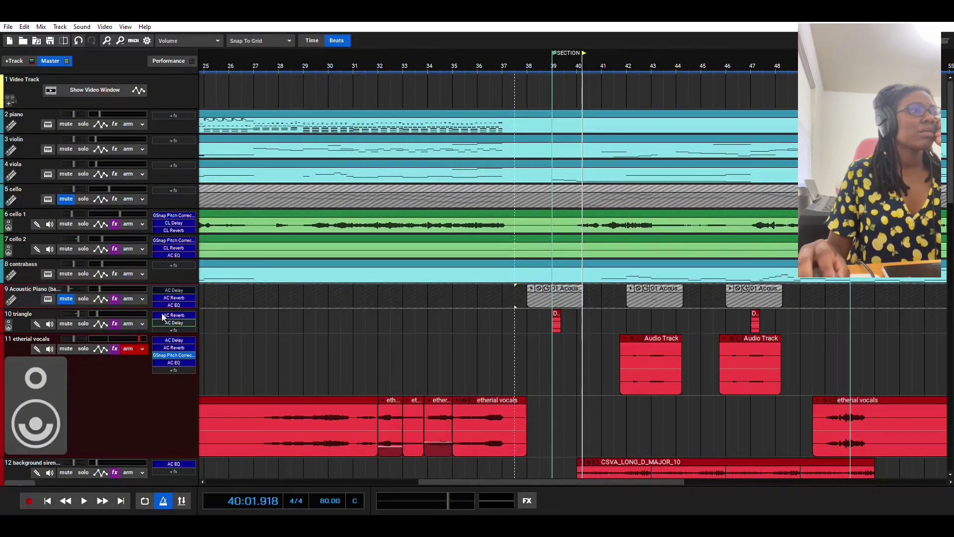
left_click(515, 308)
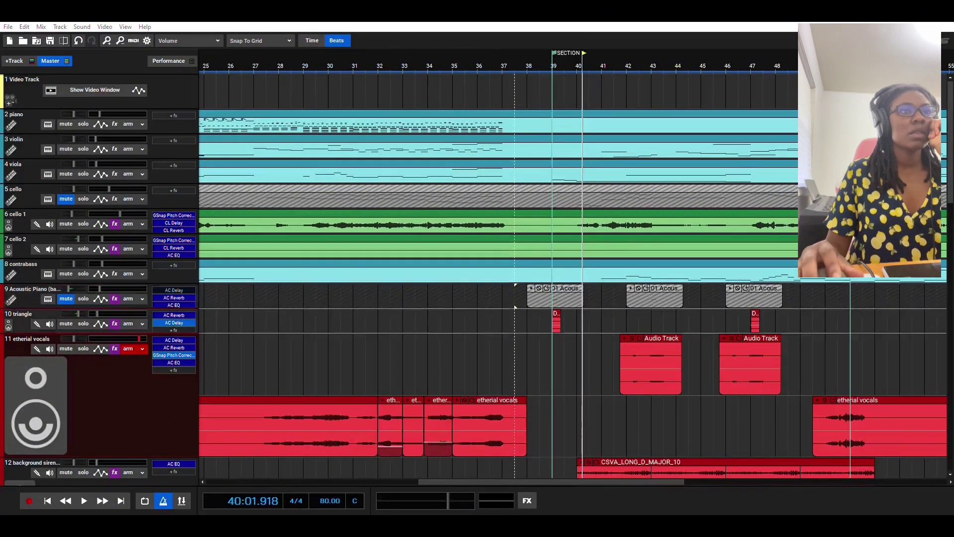
left_click(487, 64)
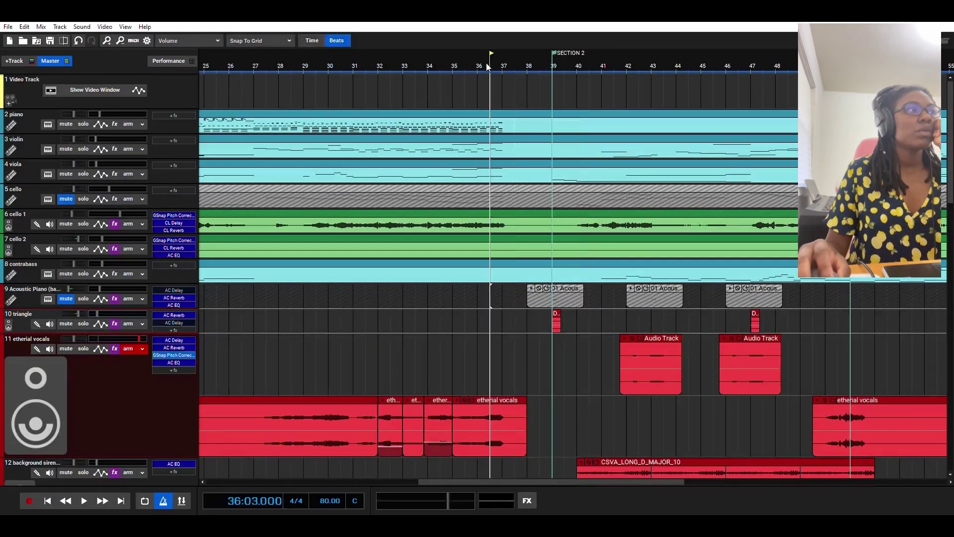
left_click(72, 294)
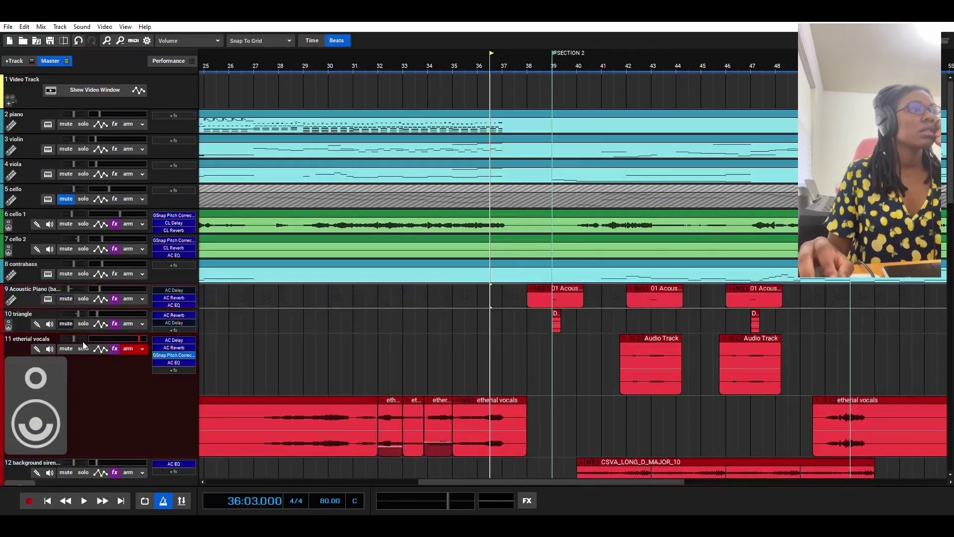
left_click(82, 496)
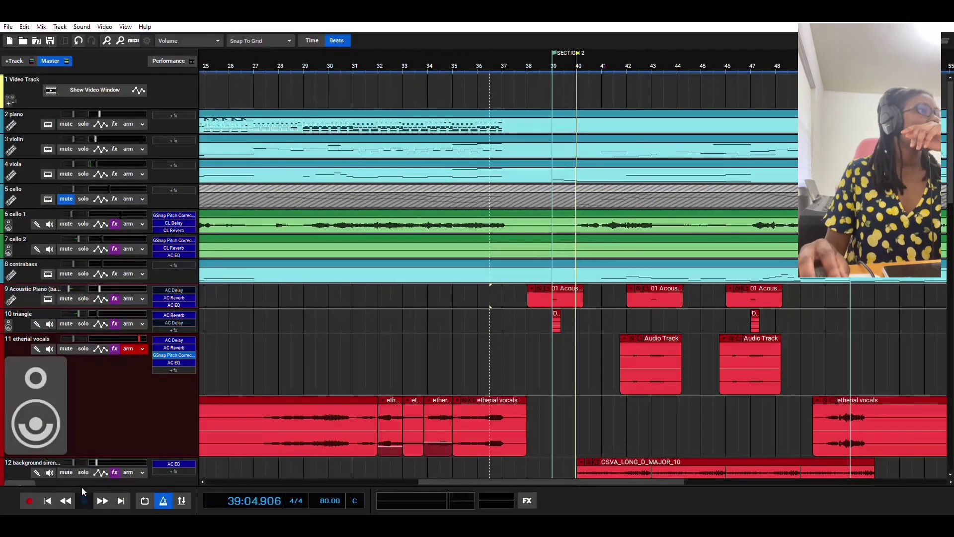
key("space")
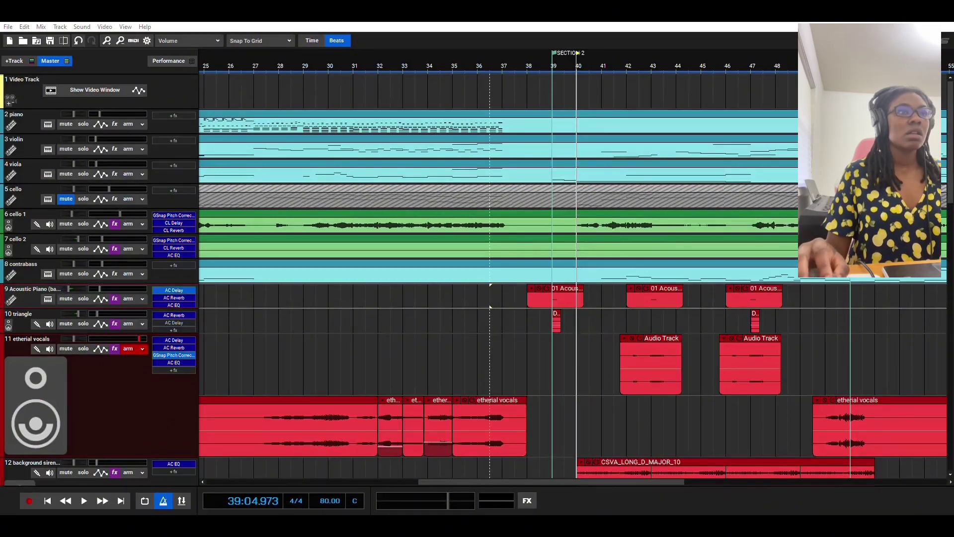
Play the mix from measure 37 through SECTION 2 with the Acoustic Piano's AC Delay turned back on
left_click(504, 65)
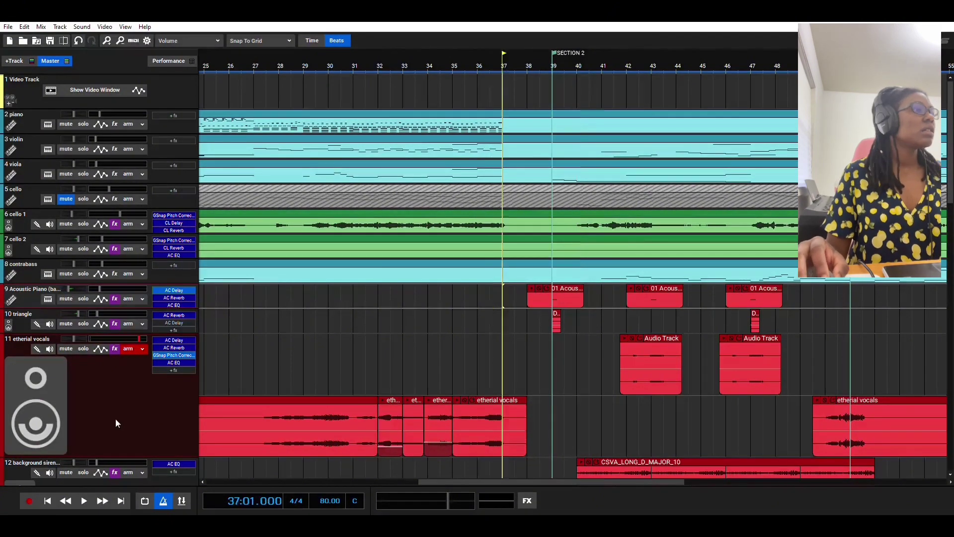
key("space")
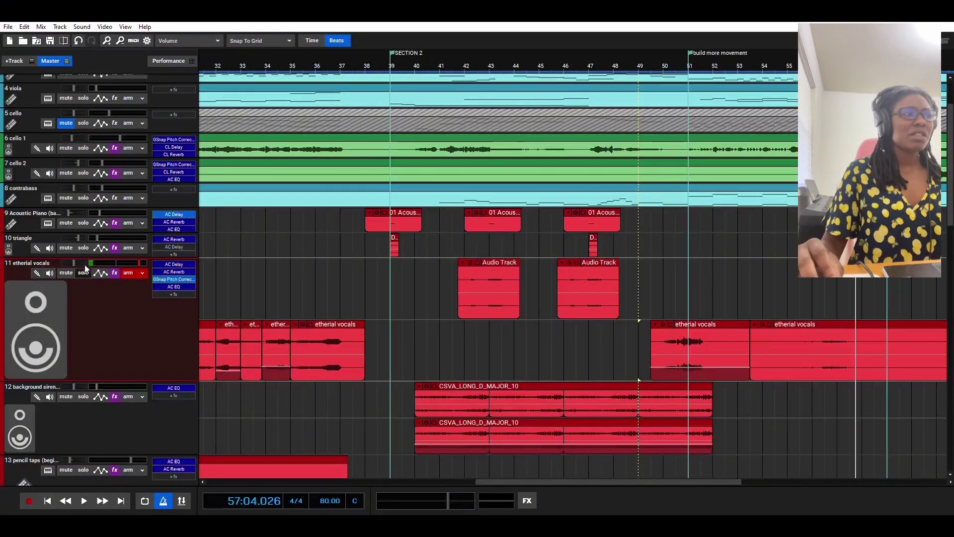
Solo the etherial vocals track and play it from measure 54 toward section 3
left_click(83, 272)
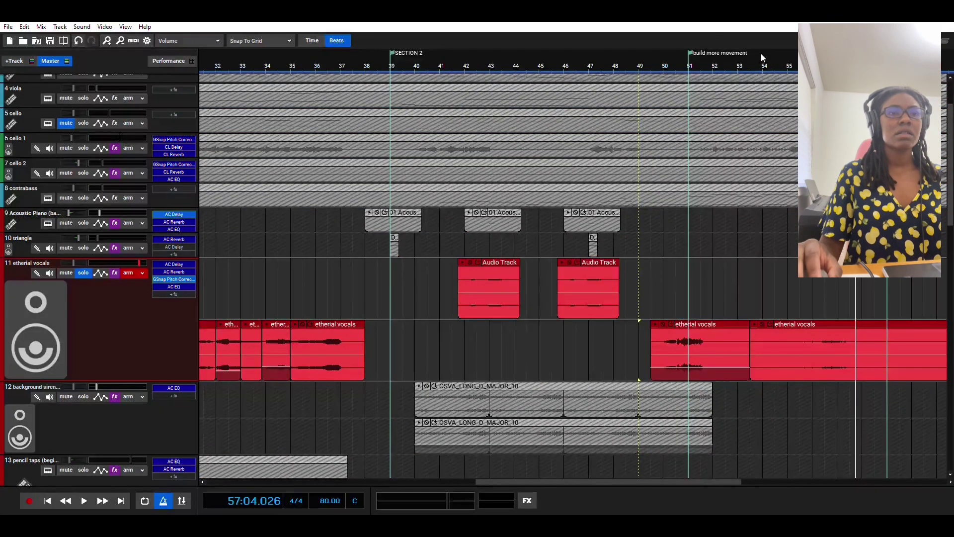
left_click(761, 53)
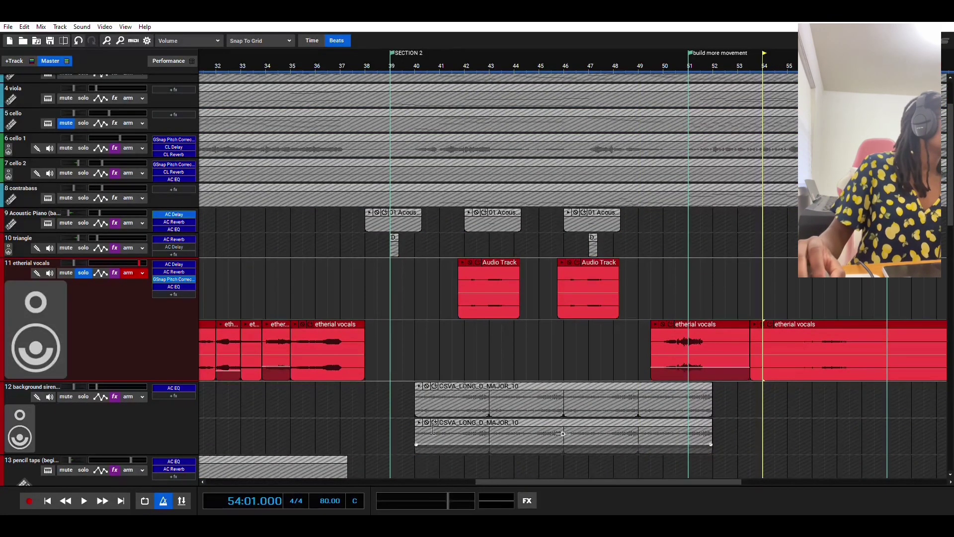
key("space")
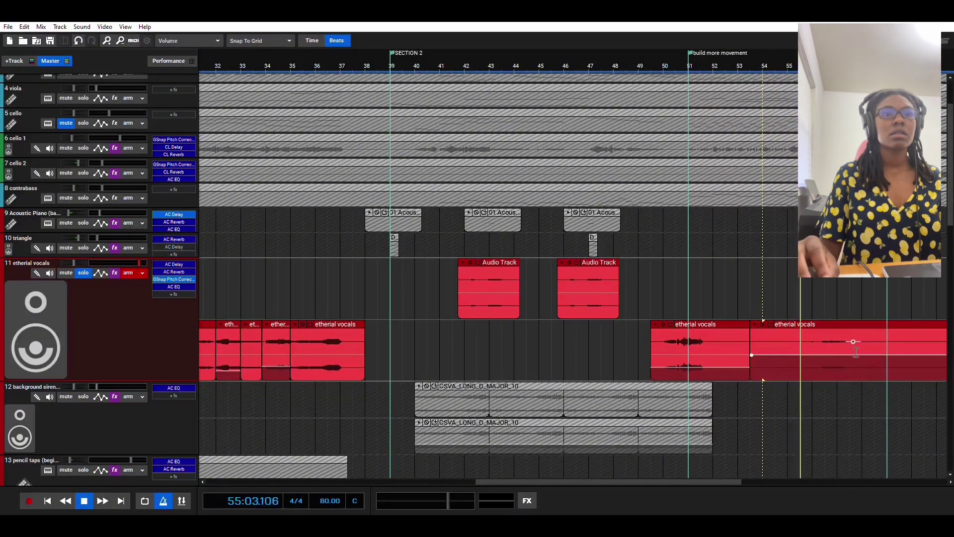
scroll(742, 350, "down", 3)
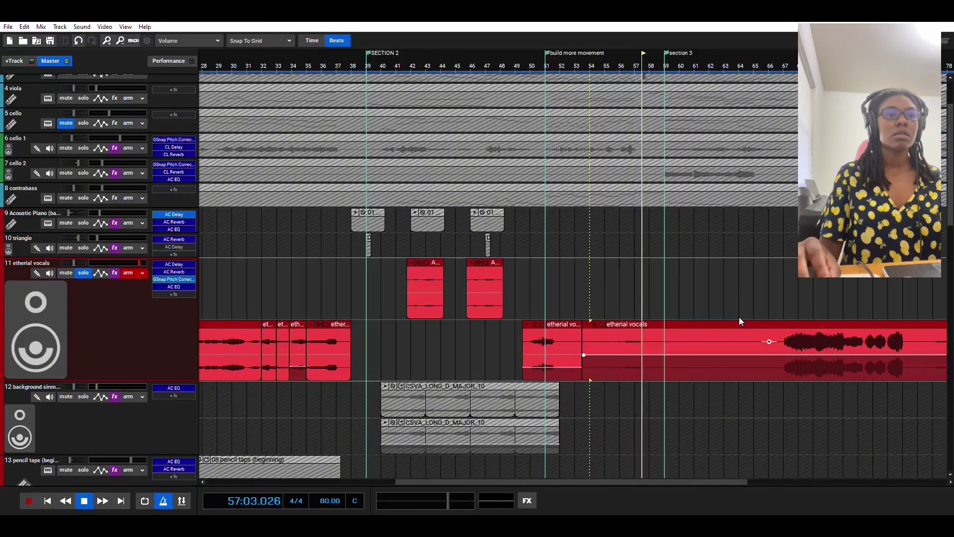
Stop playback, split the long etherial vocals clip at the section 3 marker, and unsolo the track
left_click(83, 497)
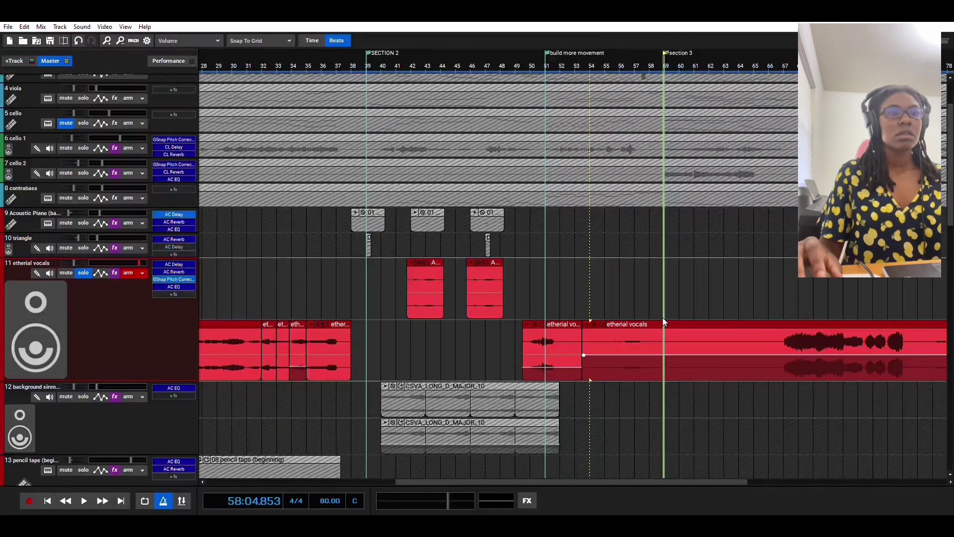
key("ctrl+t")
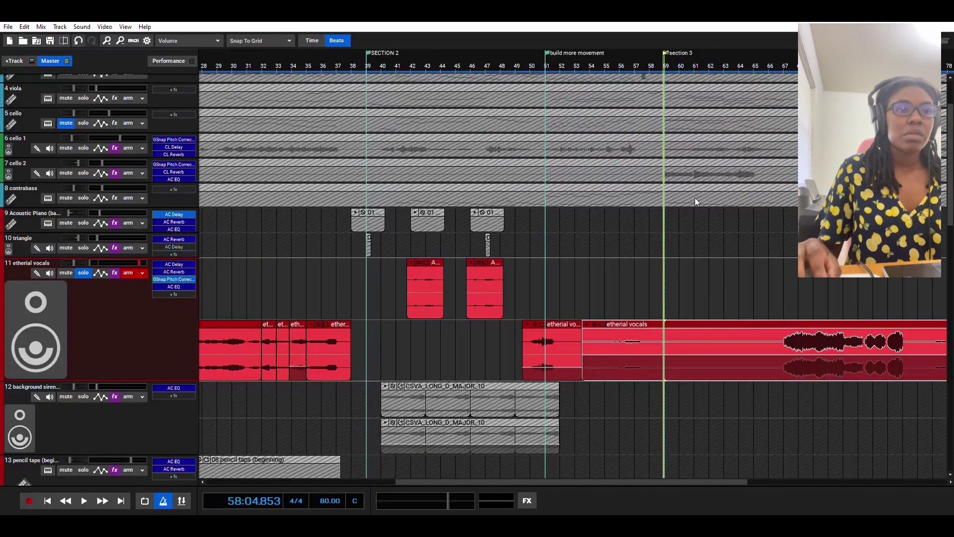
key("ctrl+t")
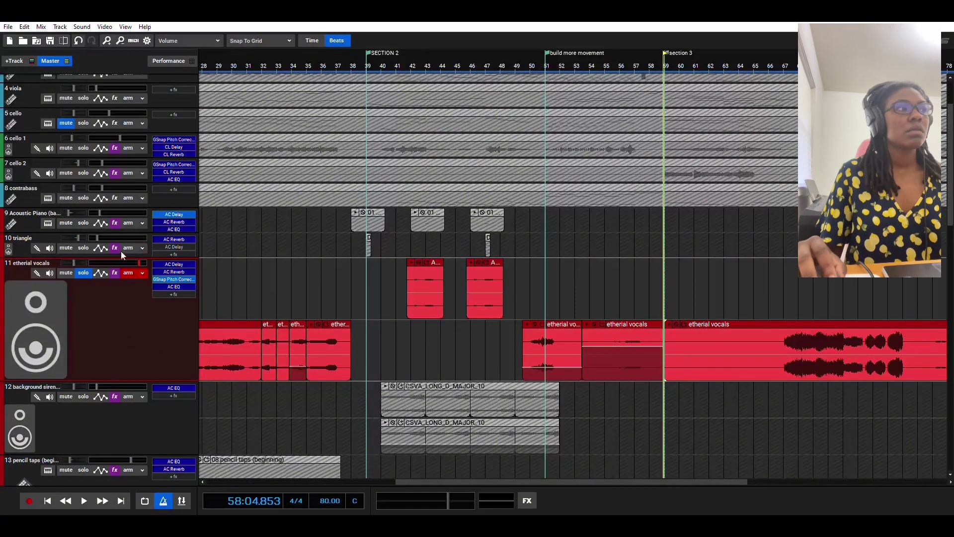
left_click(83, 273)
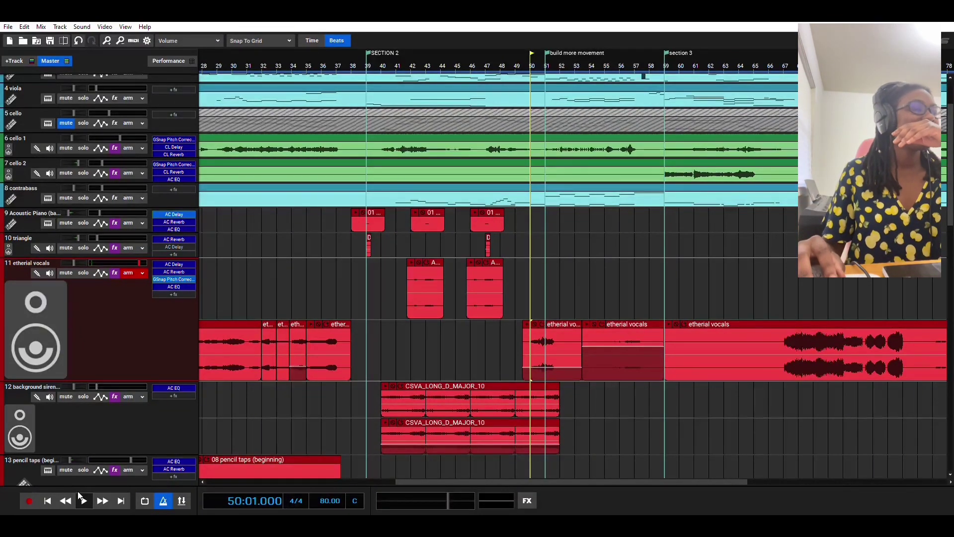
Play the full mix from measure 50 and raise the volume of the etherial vocals clip just before section 3
left_click(83, 500)
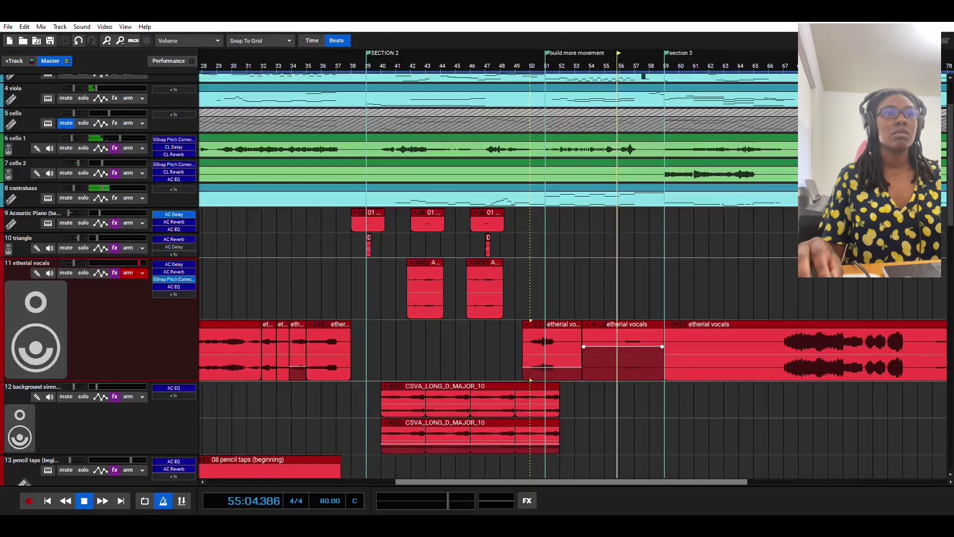
left_click_drag(627, 365, 626, 359)
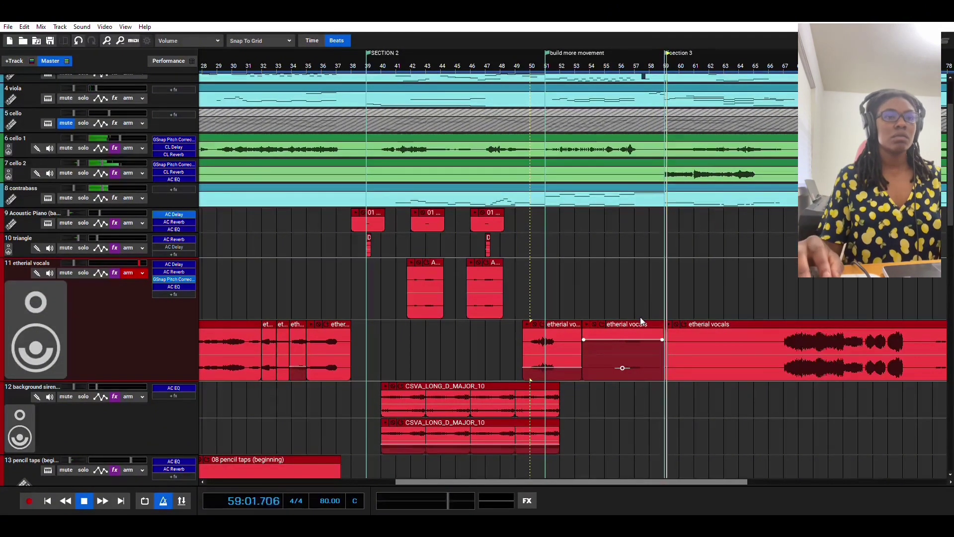
scroll(539, 367, "down", 1)
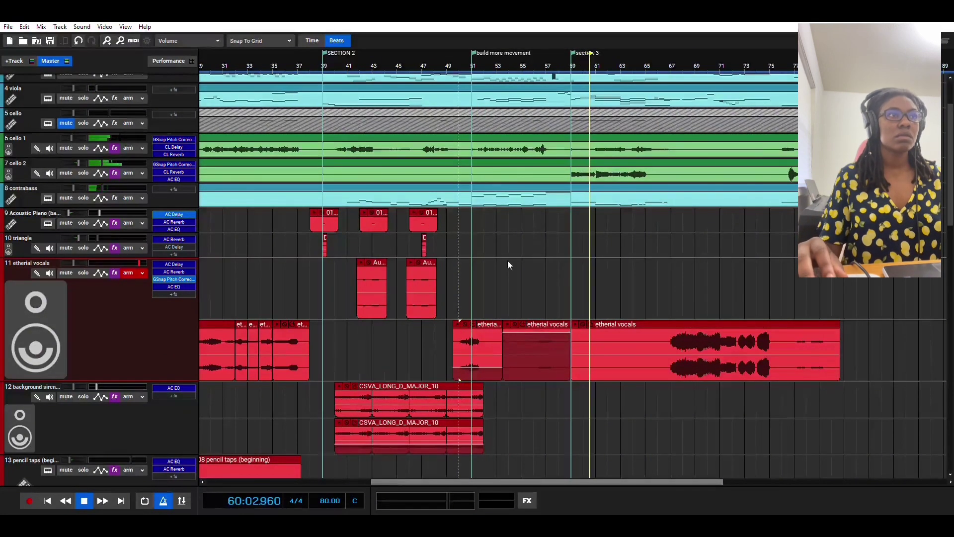
Play the mix from measure 49 into the build more movement section
left_click(451, 54)
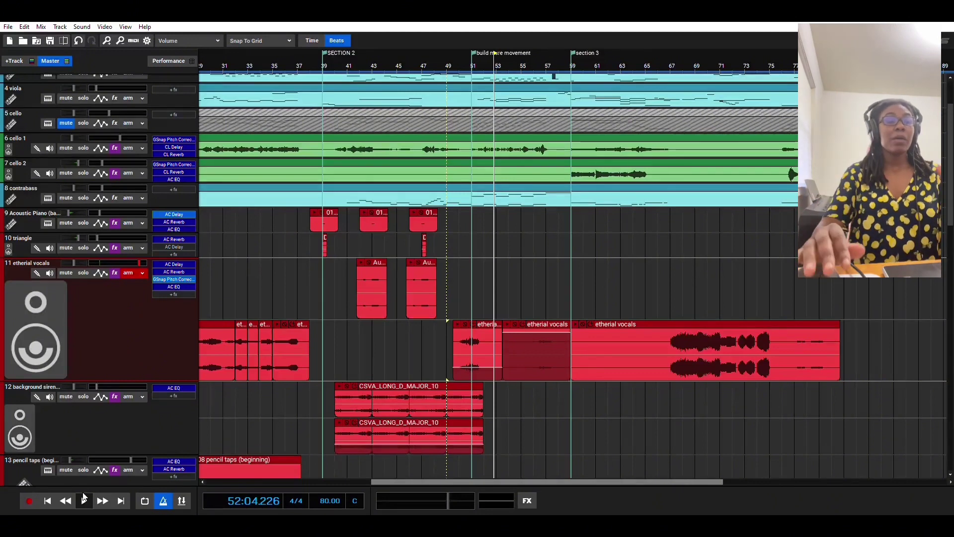
left_click(445, 59)
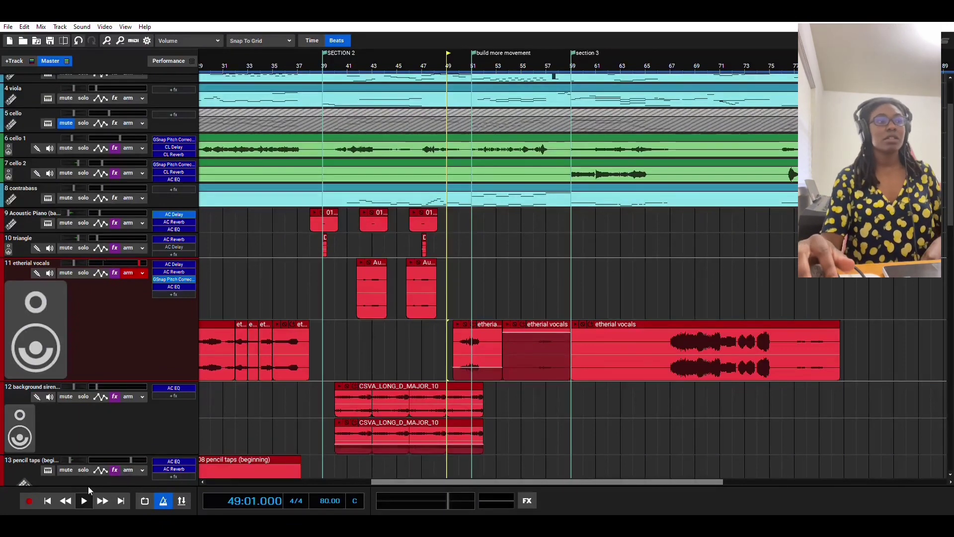
key("space")
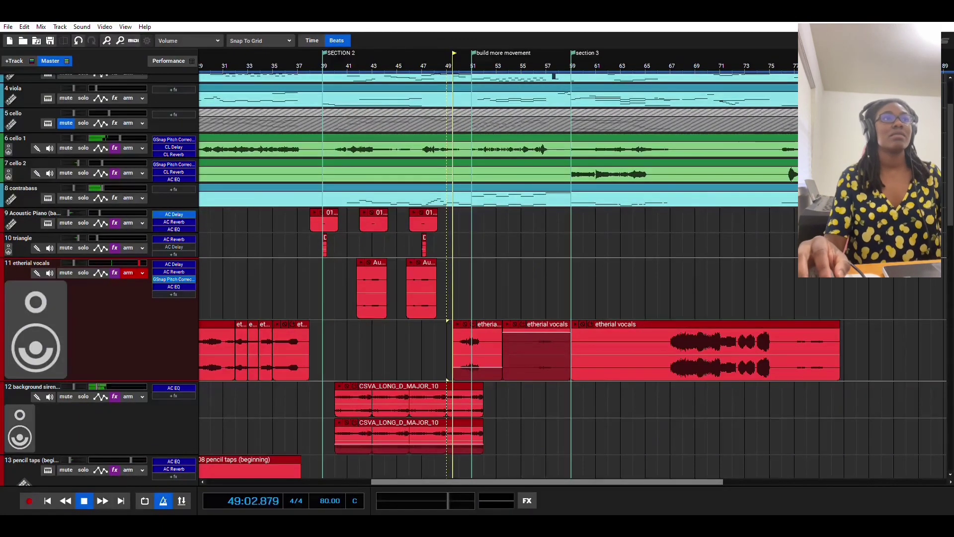
Split the section 3 etherial vocals clip at measure 76 and lower the volume of the part before the split
left_click(506, 61)
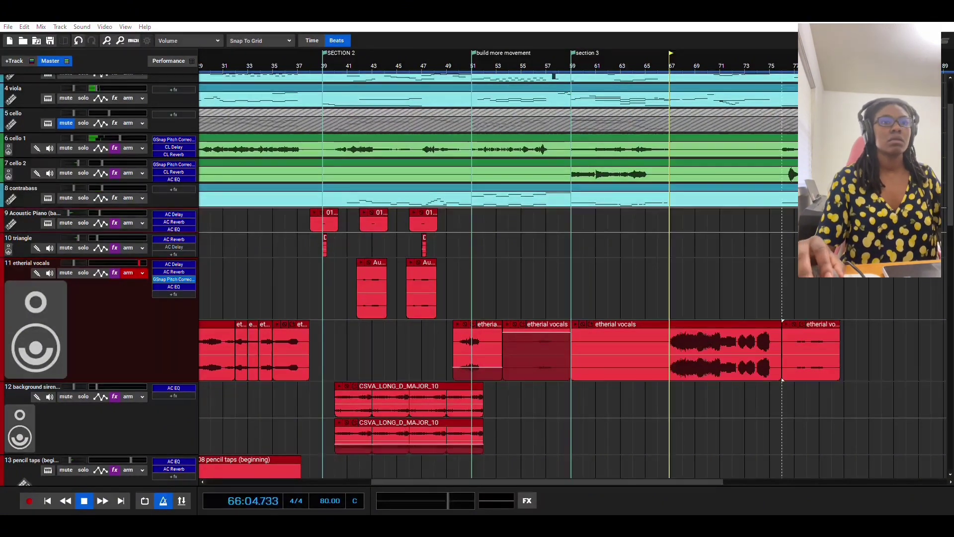
left_click(677, 340)
left_click_drag(675, 341, 676, 341)
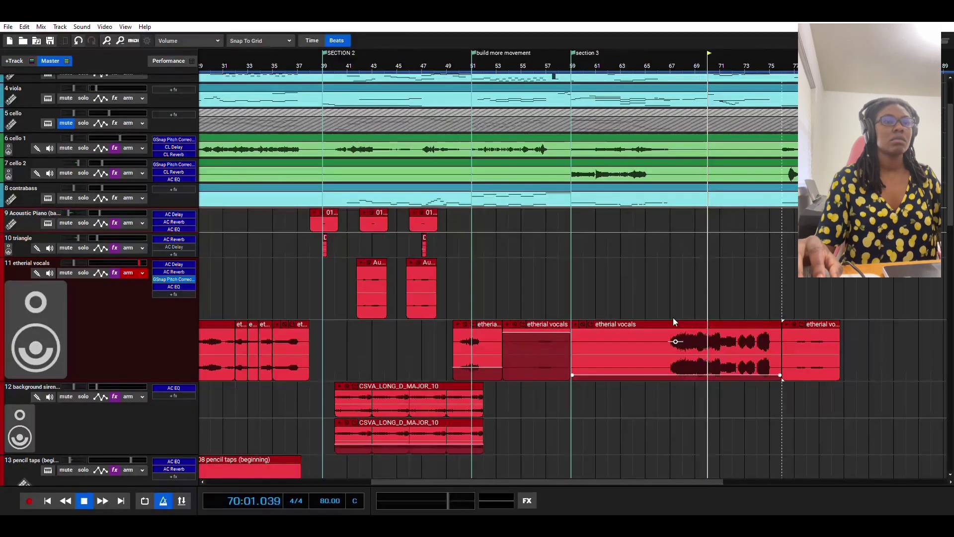
Split the section 3 etherial vocals clip just before measure 74 and remove the phrase between there and measure 76
left_click(596, 66)
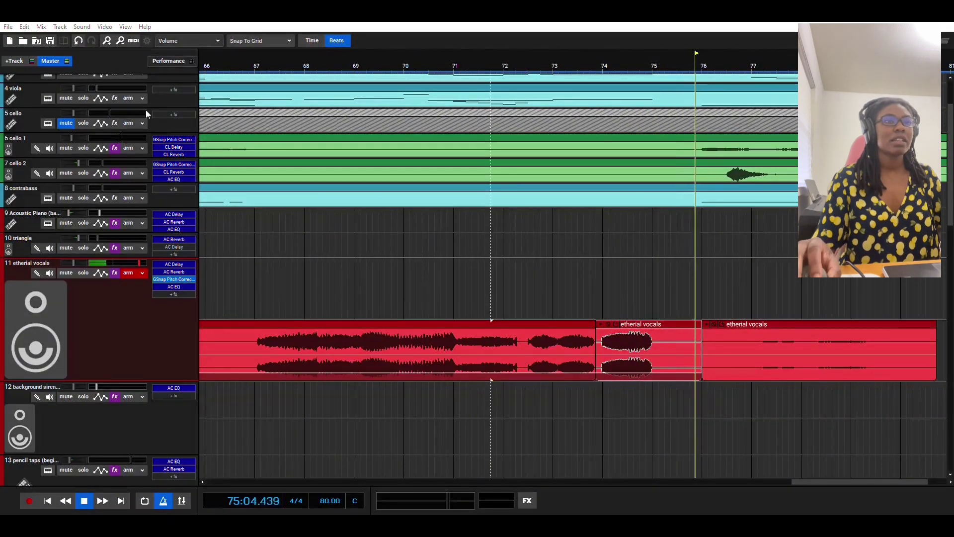
left_click(597, 232)
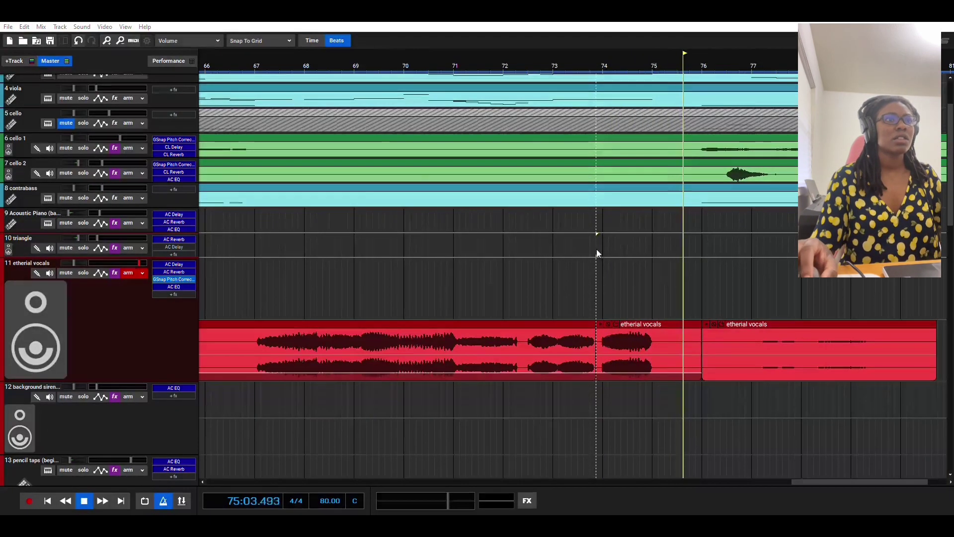
left_click(536, 273)
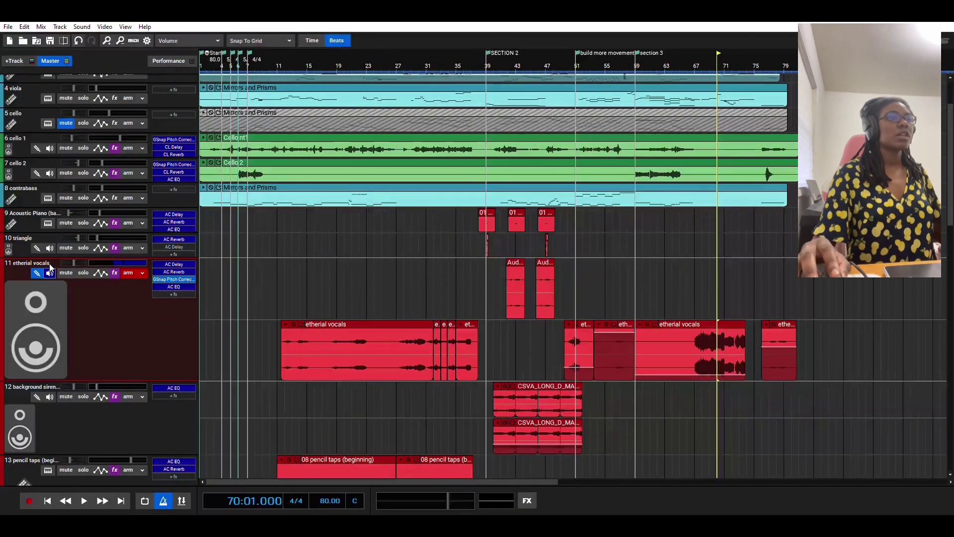
Record a new etherial vocals take from measure 70 to about measure 76 and play it back from measure 66
left_click(29, 497)
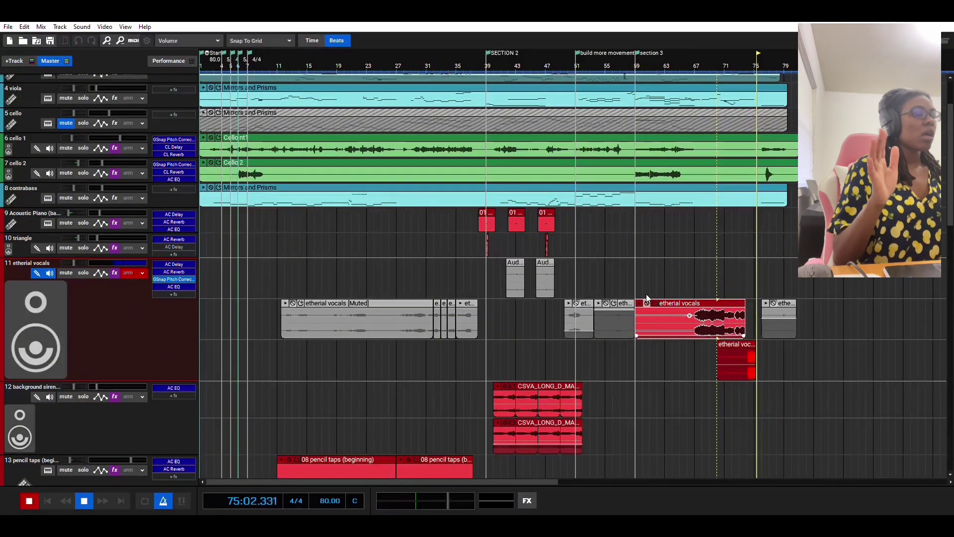
key("space")
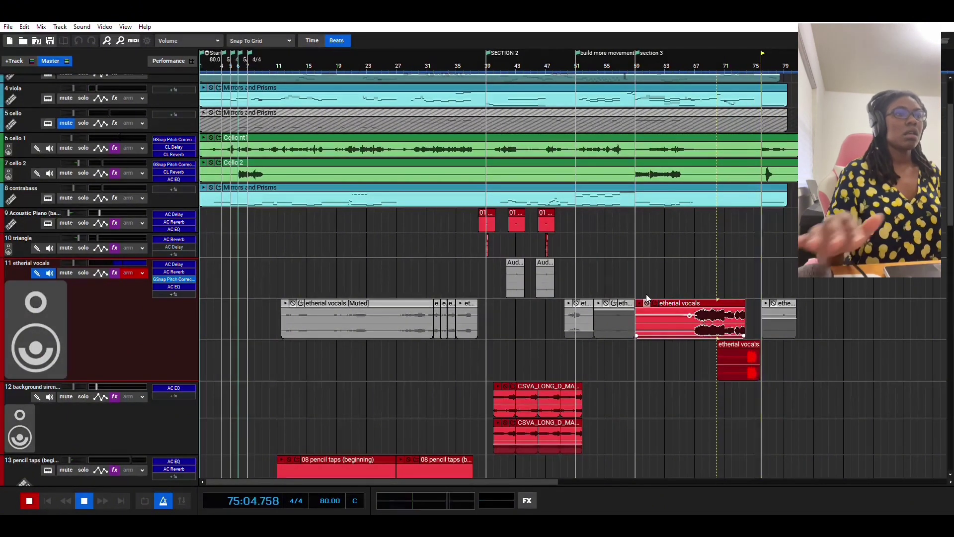
scroll(646, 294, "up", 1)
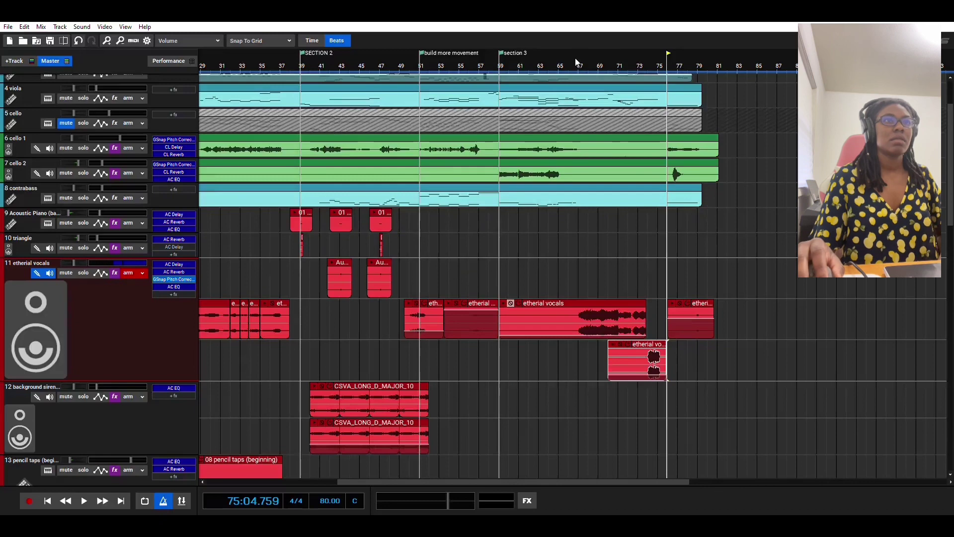
left_click(569, 76)
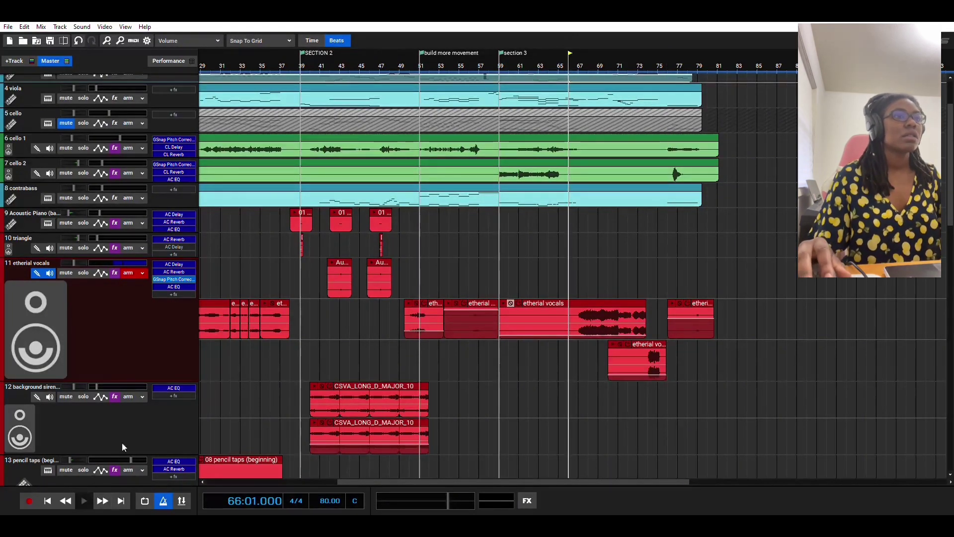
key("space")
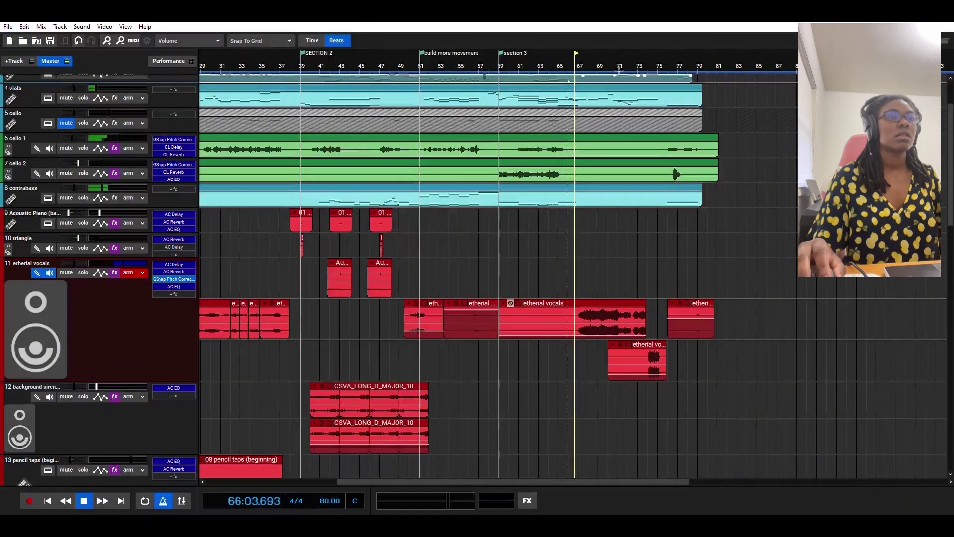
left_click(636, 69)
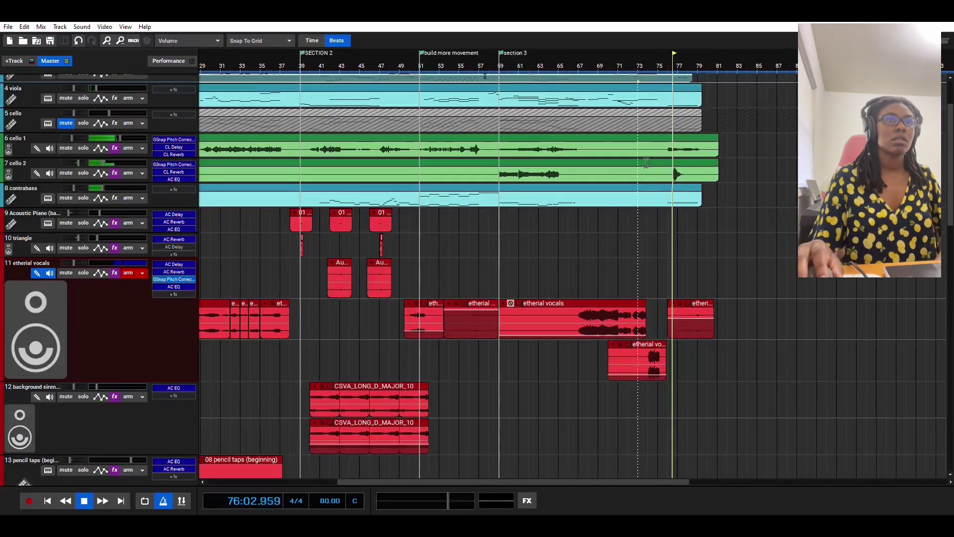
Delete the newly recorded etherial vocals take and record the phrase again from measure 72 to about measure 76
left_click(654, 343)
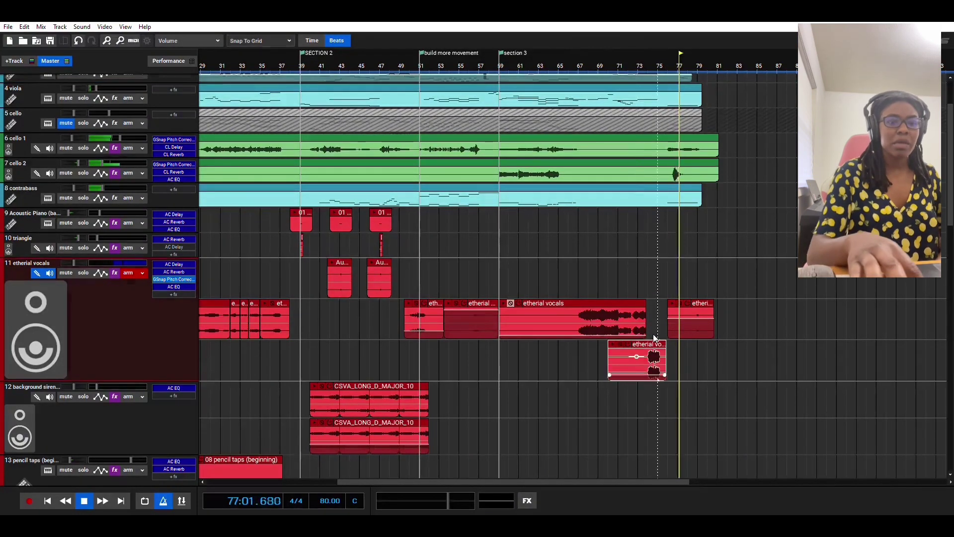
key("Delete")
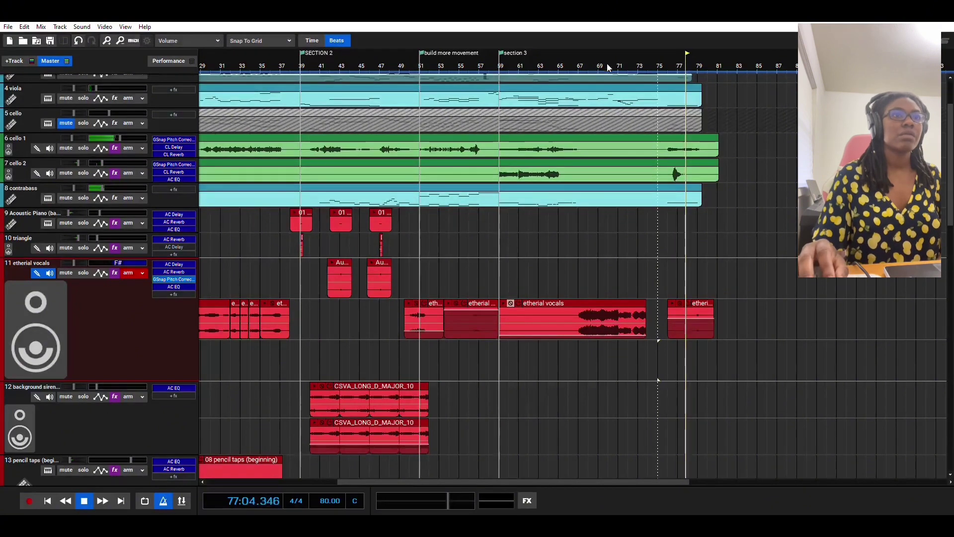
key("r")
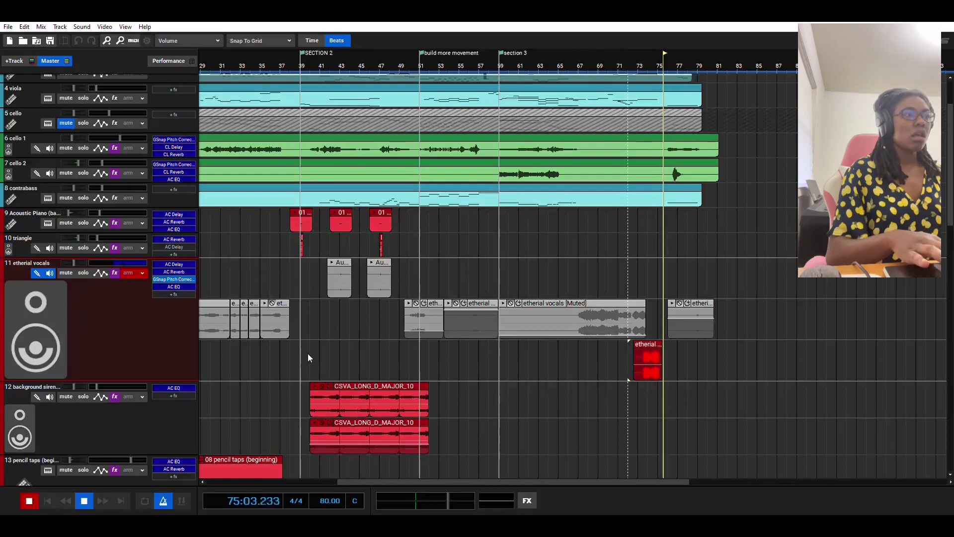
key("space")
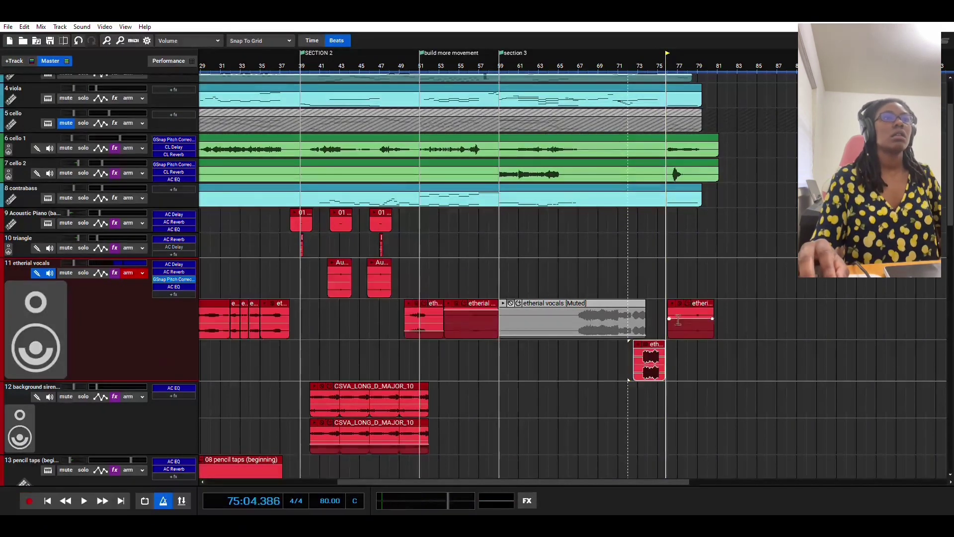
Unmute the section 3 etherial vocals clip and play it with the new take from measure 71
left_click(511, 303)
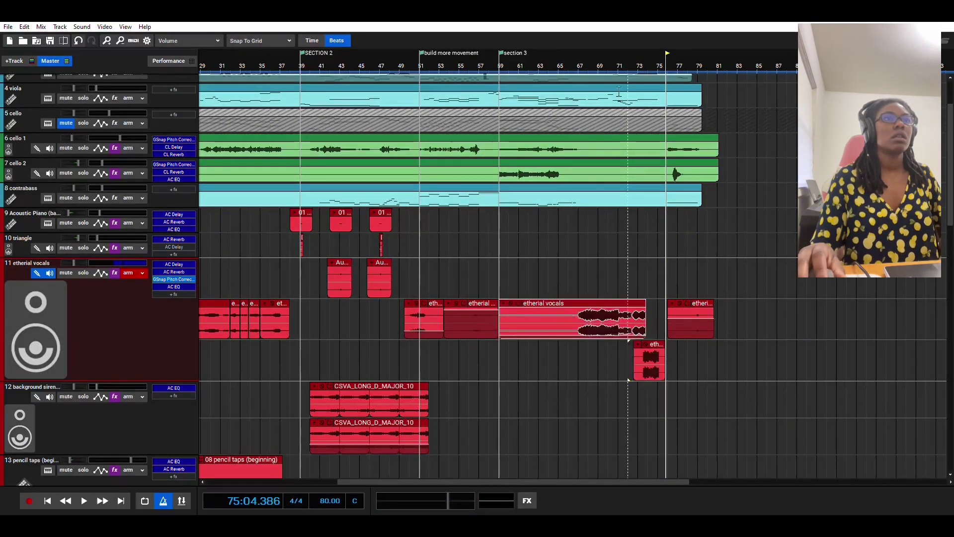
left_click(623, 66)
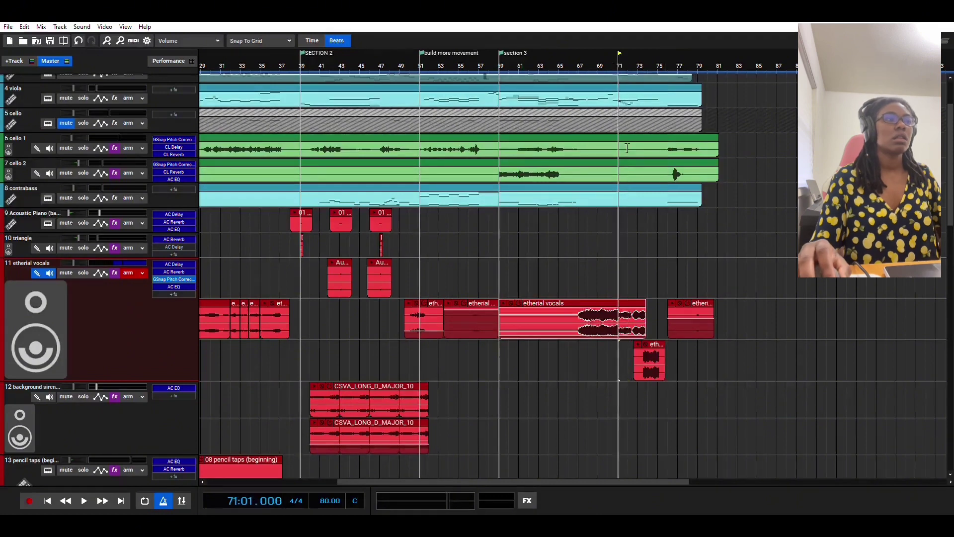
left_click(84, 500)
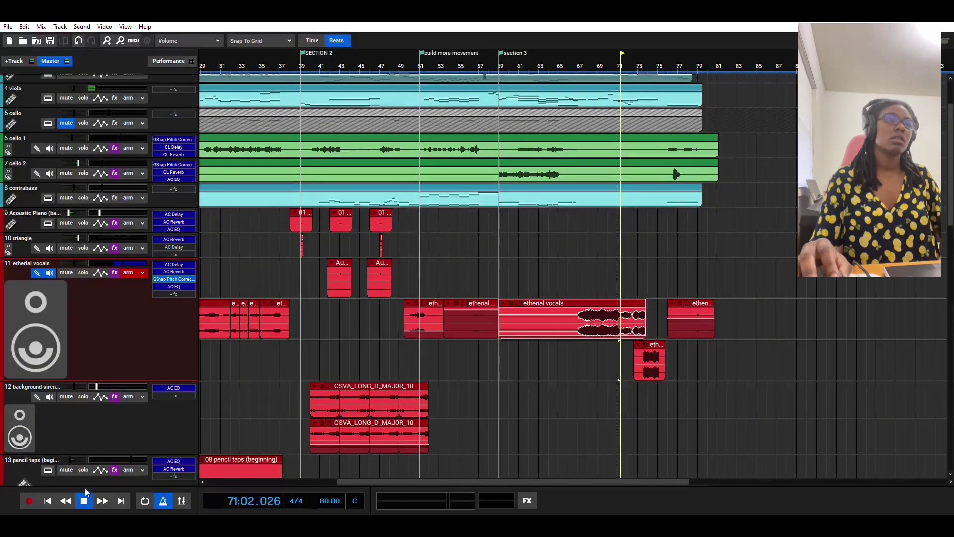
scroll(658, 365, "up", 5)
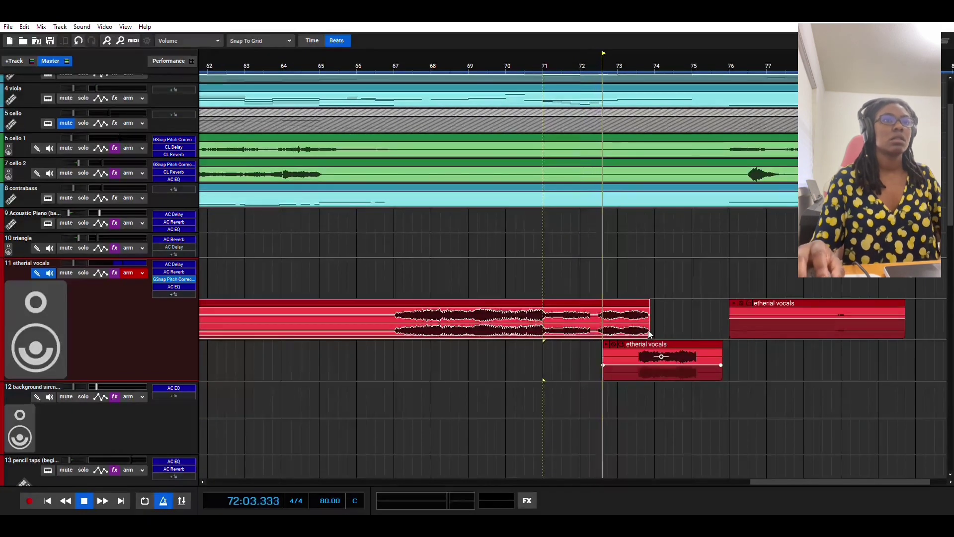
left_click(85, 499)
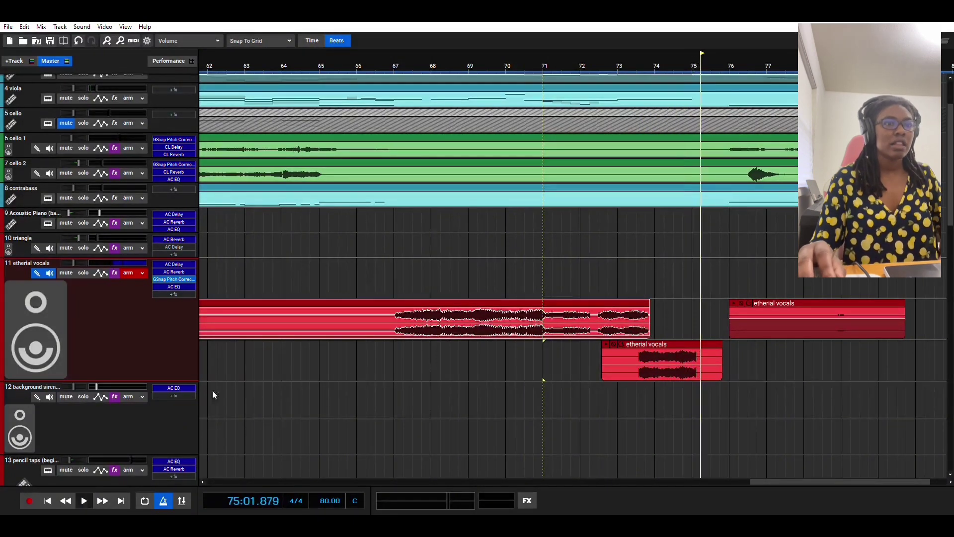
Trim the start of the new etherial vocals take to measure 74
left_click(649, 332)
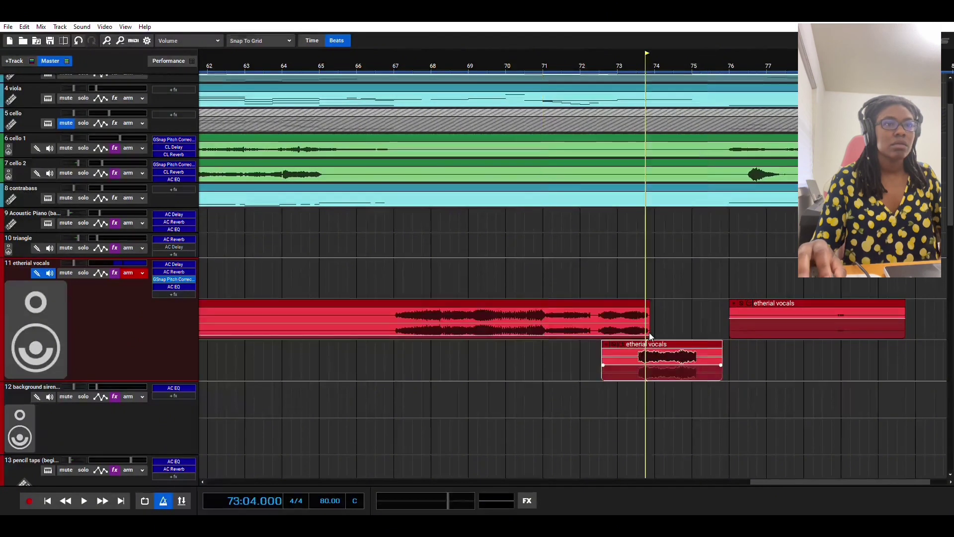
scroll(649, 333, "up", 3)
key("s")
left_click(65, 501)
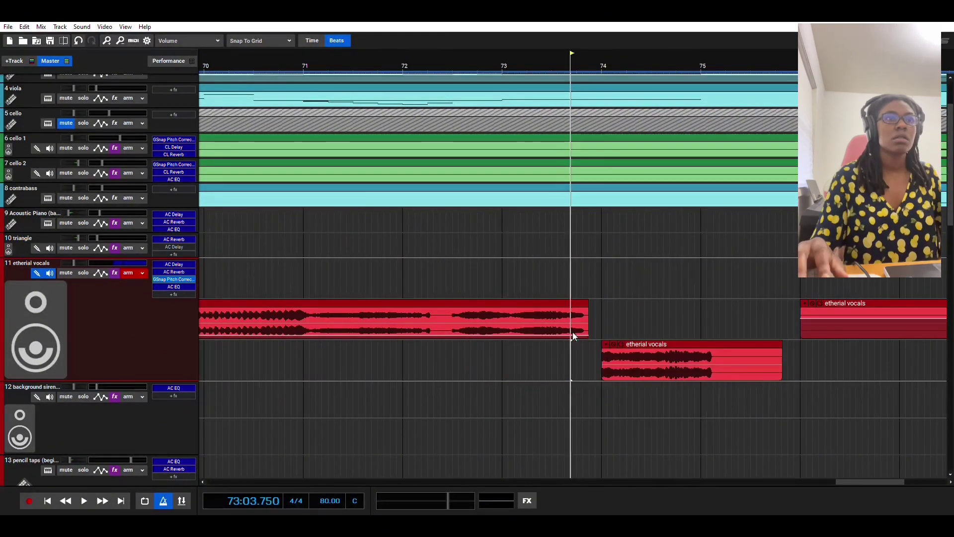
Try to extend the start of the new take back to the end of the preceding etherial vocals clip
left_click(637, 361)
mouse_move(602, 360)
left_mouse_down()
mouse_move(460, 361)
mouse_move(589, 360)
left_mouse_up()
key("space")
key("ctrl+z")
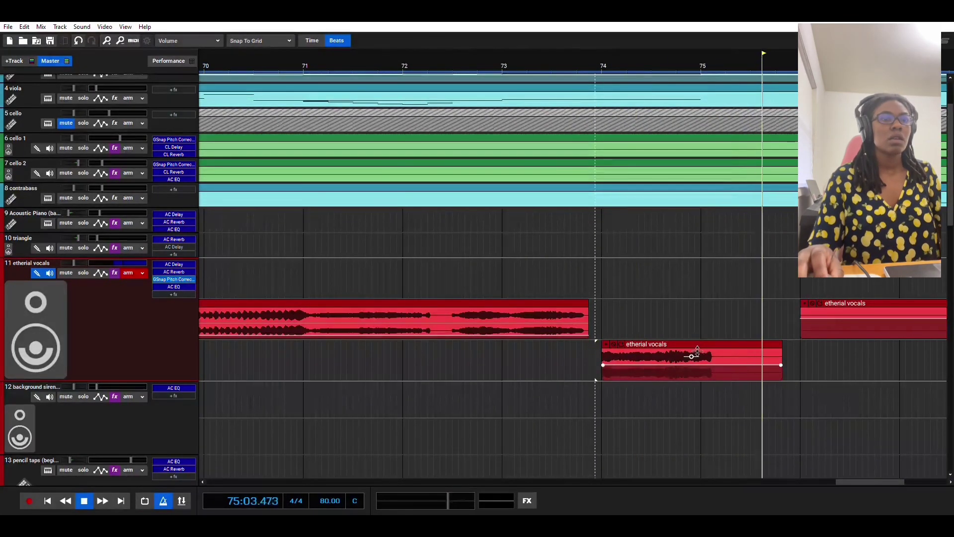
Lower the volume of the new etherial vocals take and replay the passage leading into it from measure 73
left_click(566, 62)
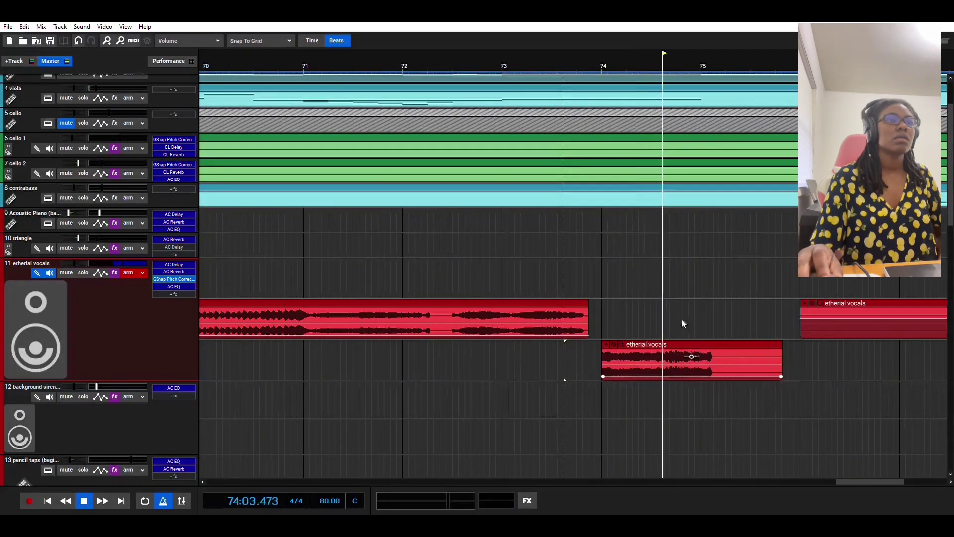
left_click(533, 62)
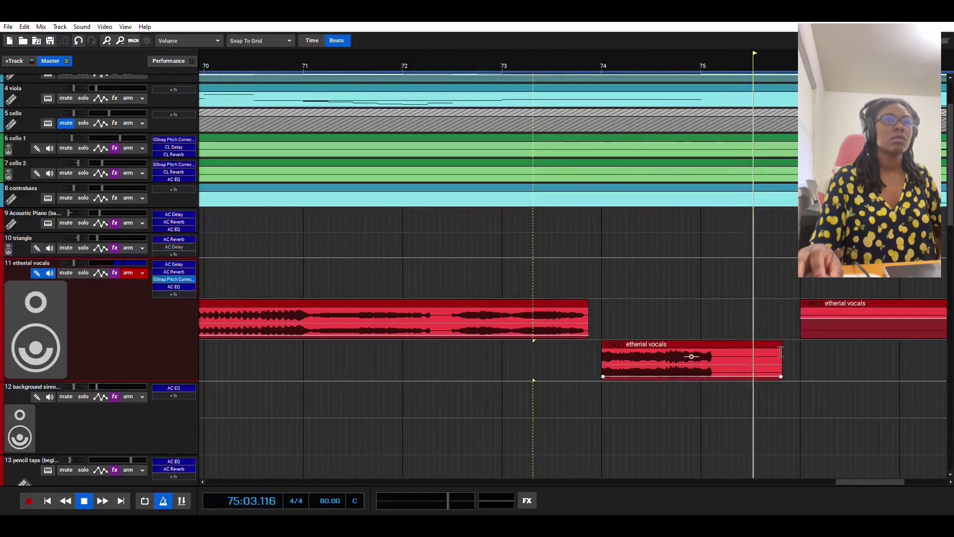
Trim the end of the new etherial vocals take back to measure 75 and stop playback
left_click_drag(785, 340, 702, 341)
scroll(369, 294, "down", 1)
key("space")
scroll(592, 335, "down", 2)
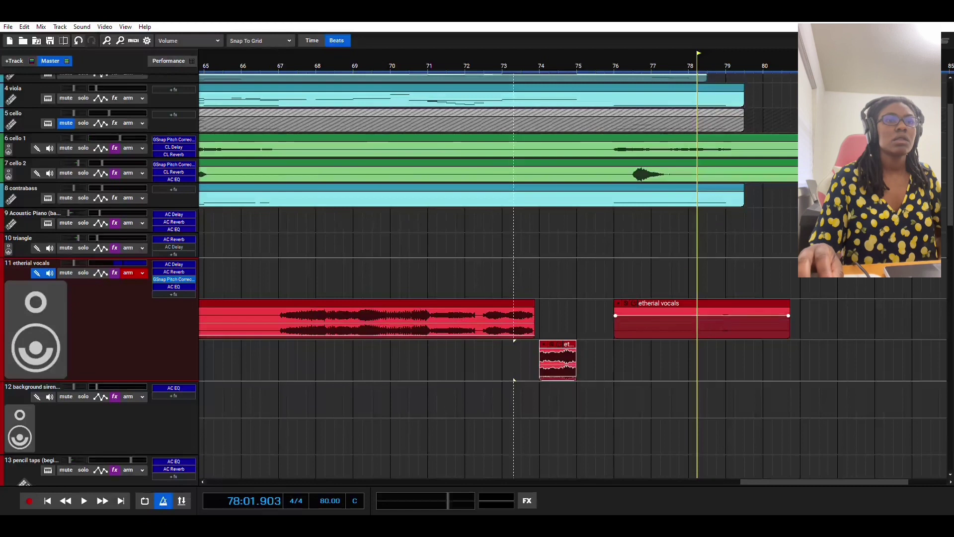
Play the passage from beat 4 of measure 72 and extend the new take's end to beat 2 of measure 75
left_click(491, 62)
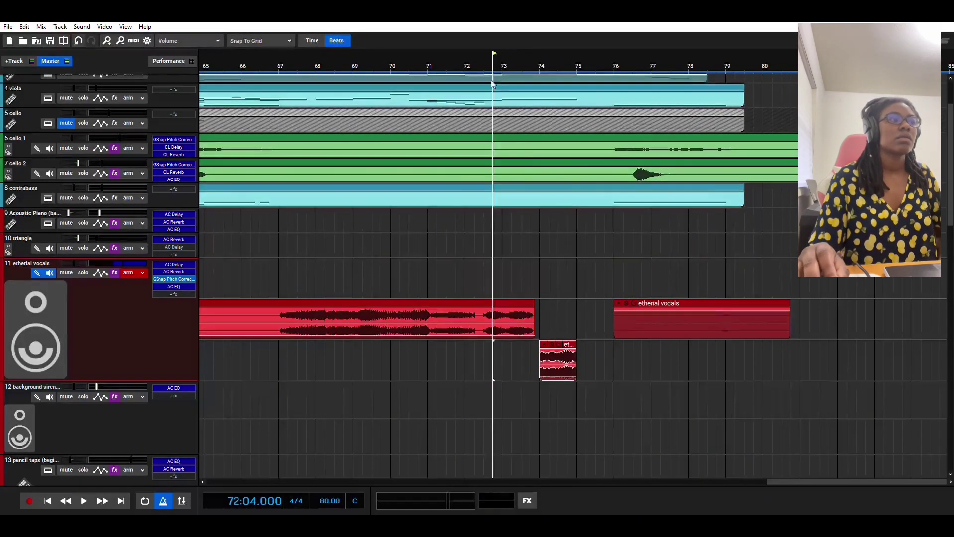
left_click(85, 500)
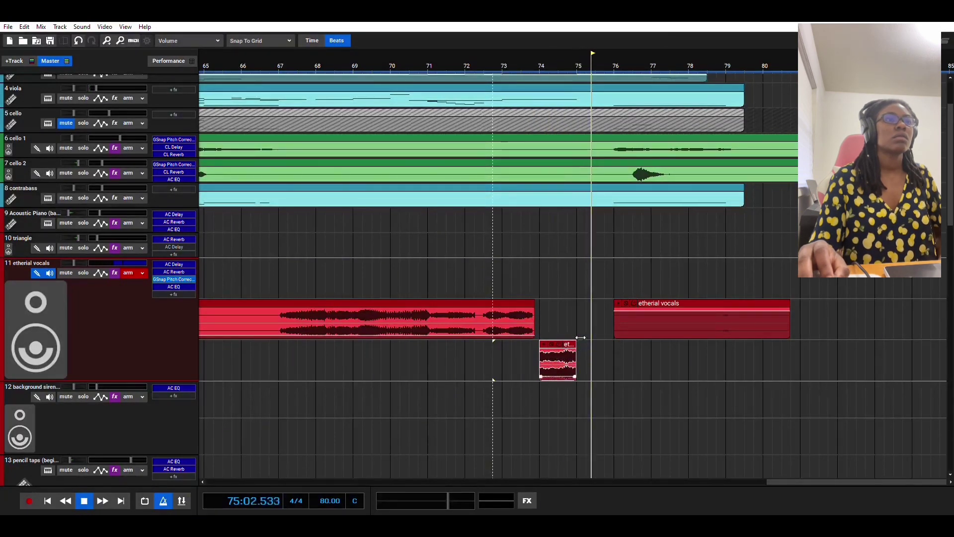
left_click_drag(581, 338, 590, 337)
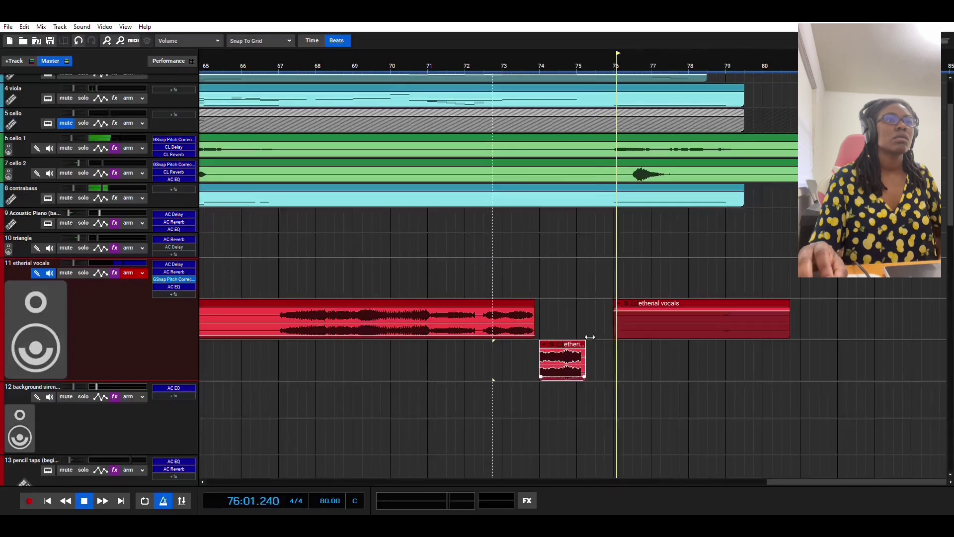
Replay the transition into section 3 from measures 74 and 75, briefly soloing the etherial vocals track to check it alone
left_click(555, 66)
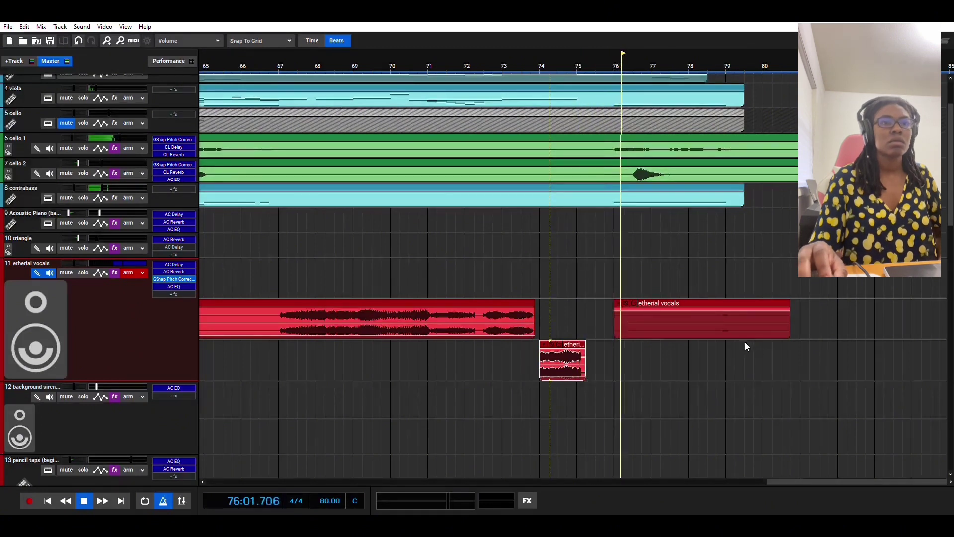
left_click(84, 264)
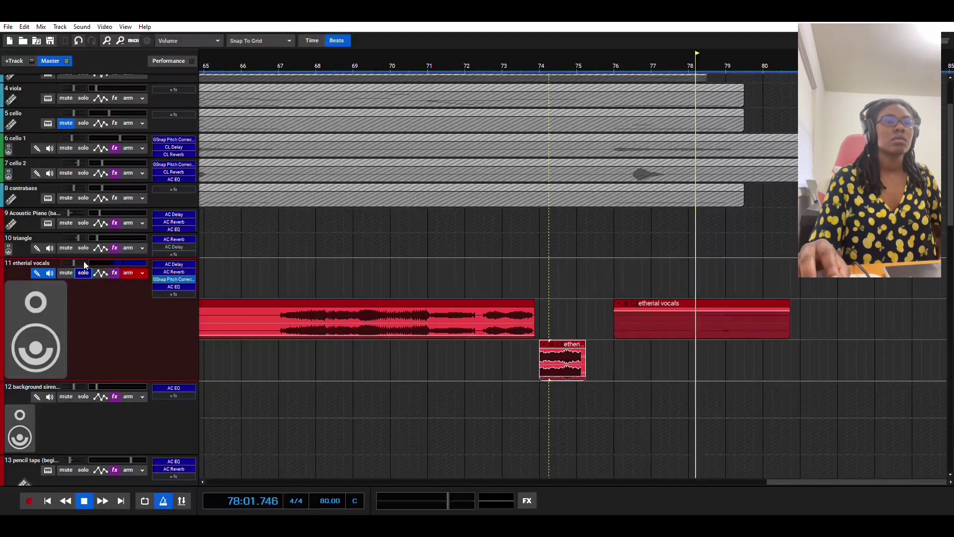
left_click(84, 262)
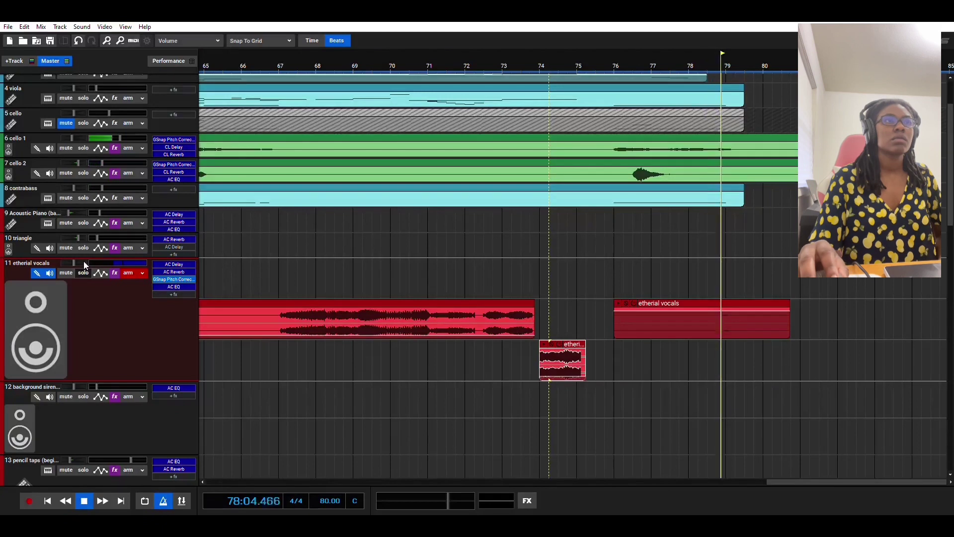
left_click(595, 70)
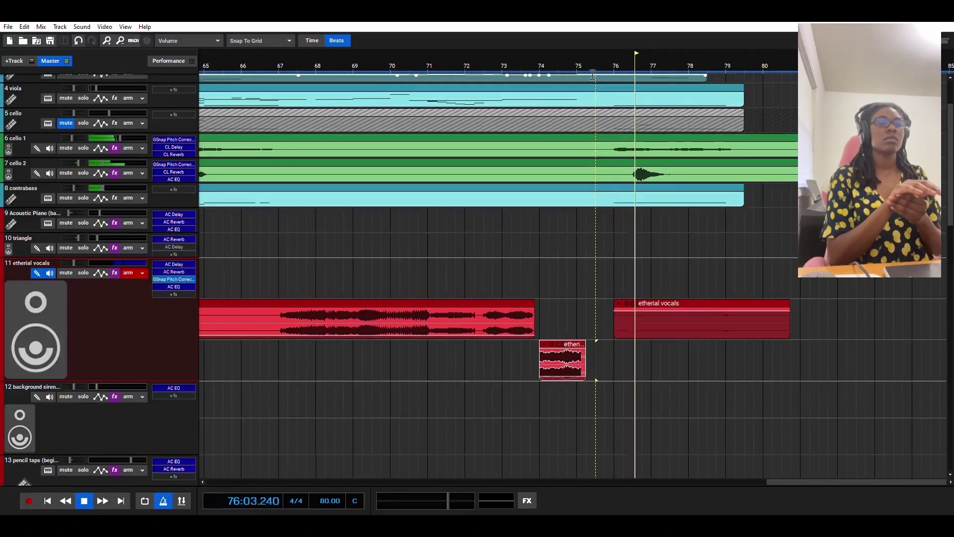
left_click(87, 499)
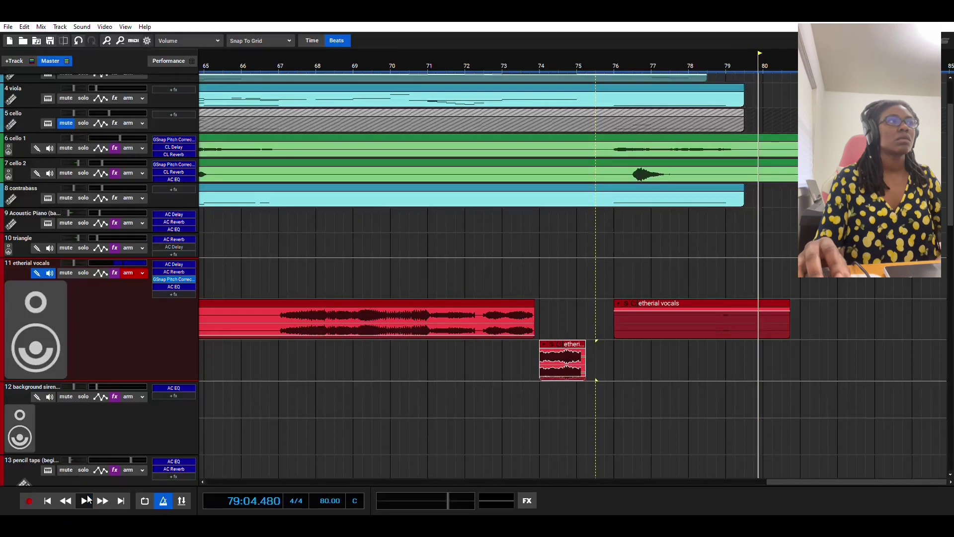